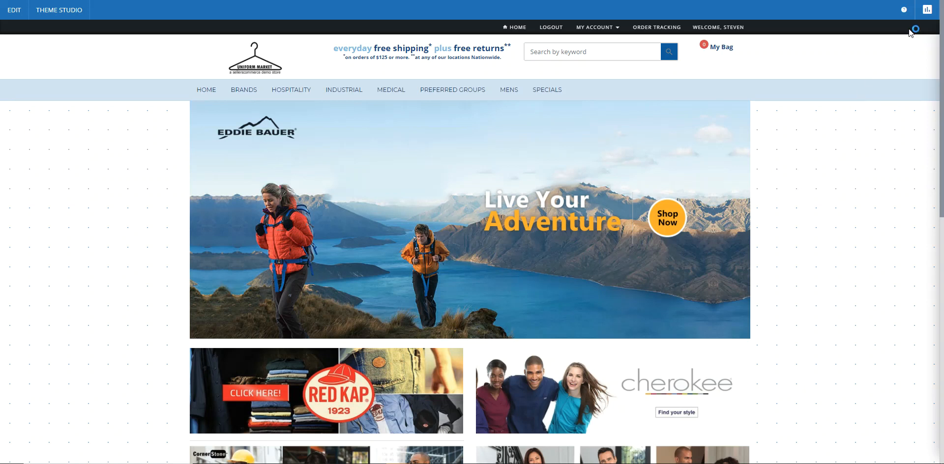
- Open the store's admin dashboard and start a new embellishment from the product embellishments list
{"action": "left_click", "coordinate": [927, 10]}
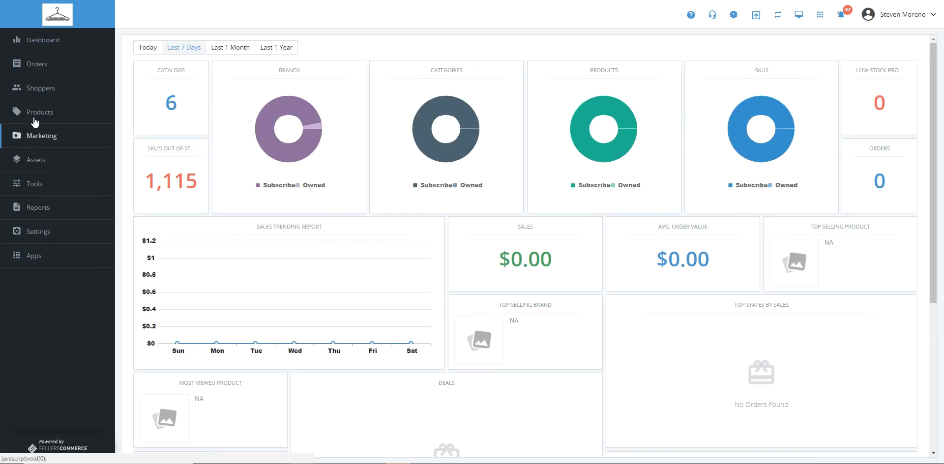
{"action": "left_click", "coordinate": [46, 114]}
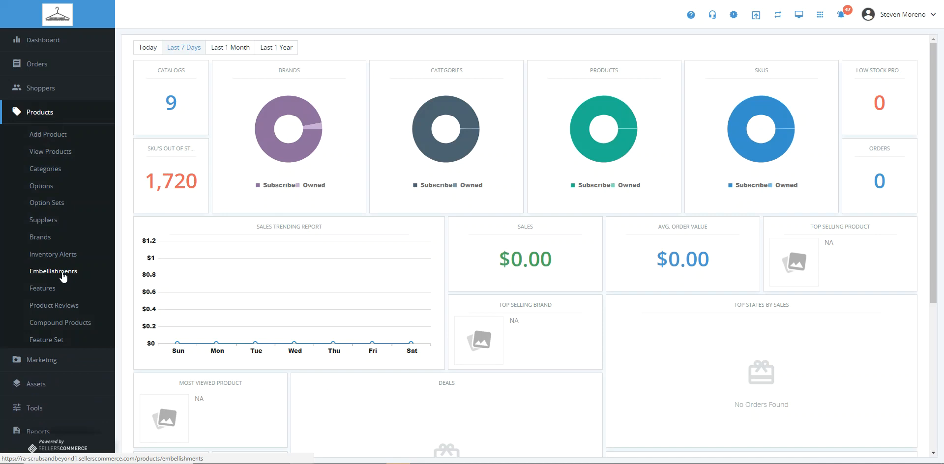
{"action": "left_click", "coordinate": [53, 272]}
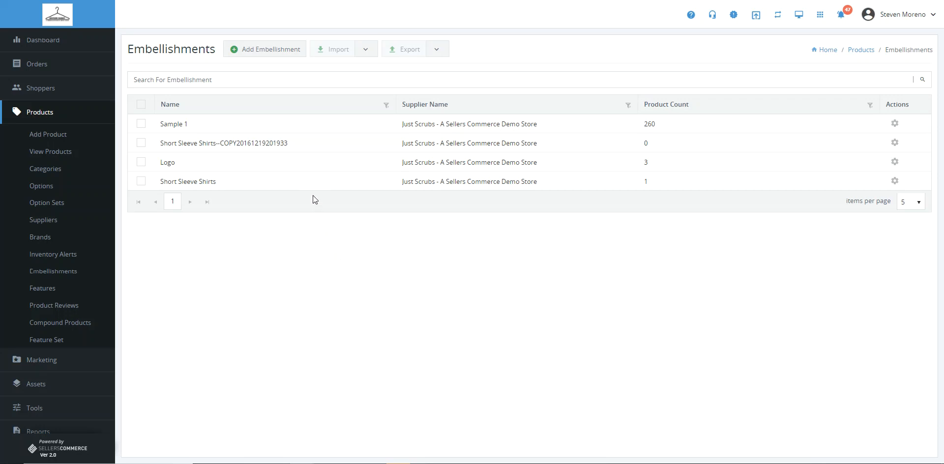
{"action": "left_click", "coordinate": [273, 52]}
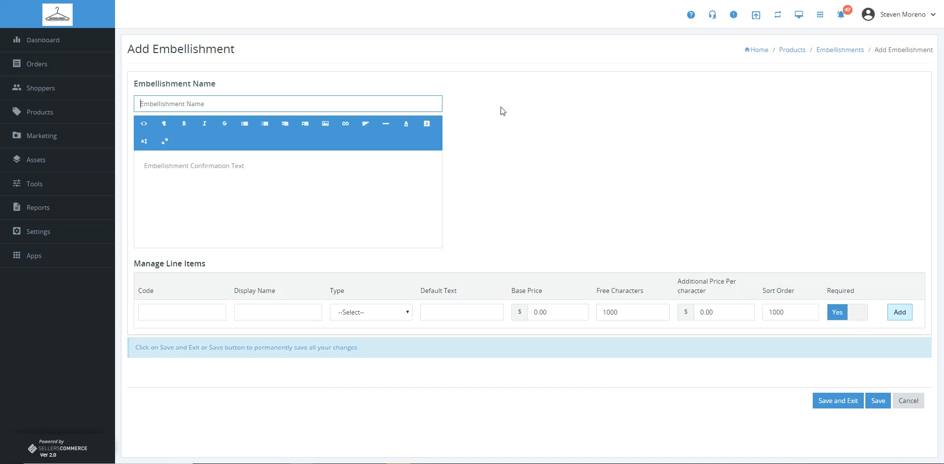
- Name the embellishment "Sample PG" and use the same text as its confirmation text
{"action": "type", "text": "Sample PG"}
{"action": "left_click_drag", "start_coordinate": [196, 104], "coordinate": [137, 104]}
{"action": "key", "text": "ctrl+c"}
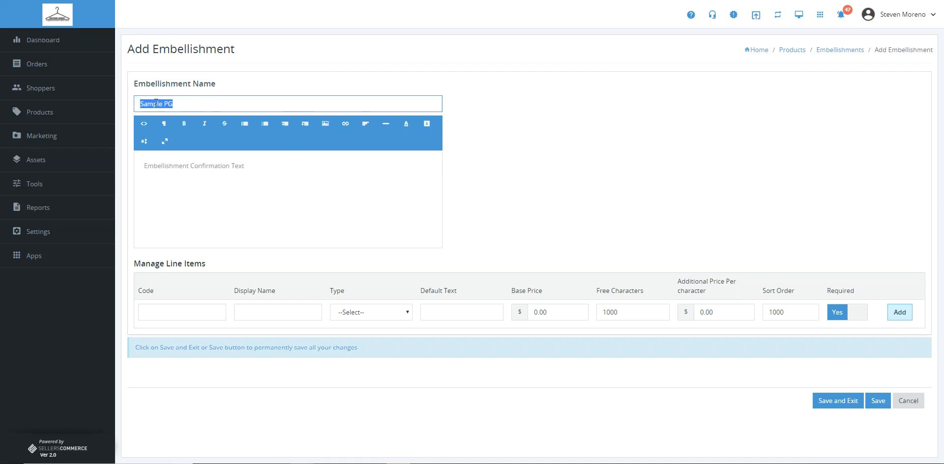
{"action": "left_click", "coordinate": [260, 180]}
{"action": "key", "text": "ctrl+v"}
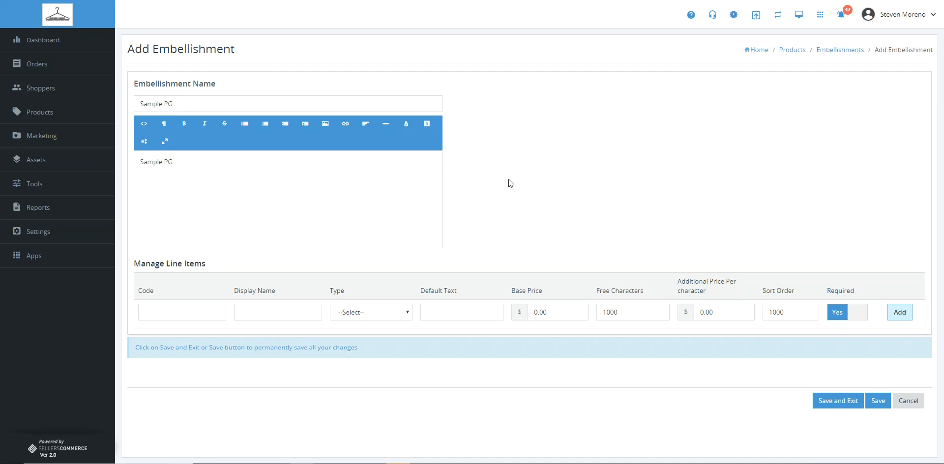
- Add a required Drop Down line item with "Select Logo" as both code and display name
{"action": "left_click", "coordinate": [176, 311]}
{"action": "type", "text": "Select Logo"}
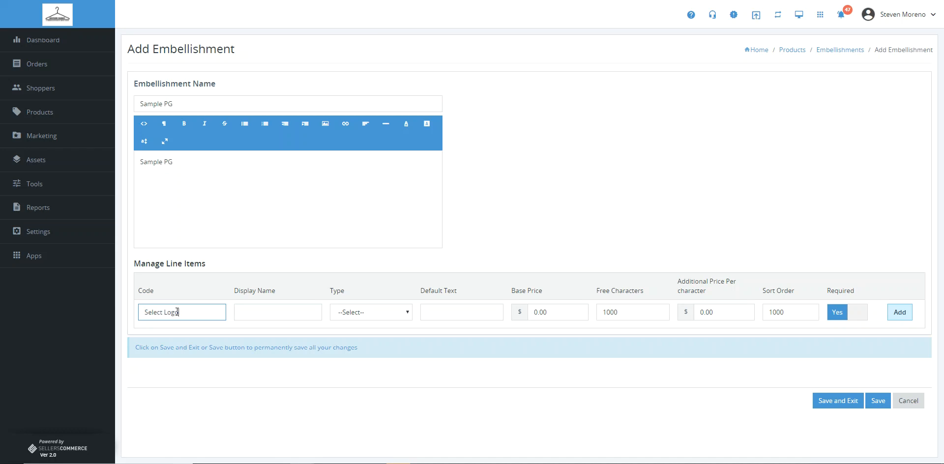
{"action": "left_click_drag", "start_coordinate": [178, 312], "coordinate": [142, 312]}
{"action": "key", "text": "ctrl+c"}
{"action": "left_click", "coordinate": [249, 311]}
{"action": "key", "text": "ctrl+v"}
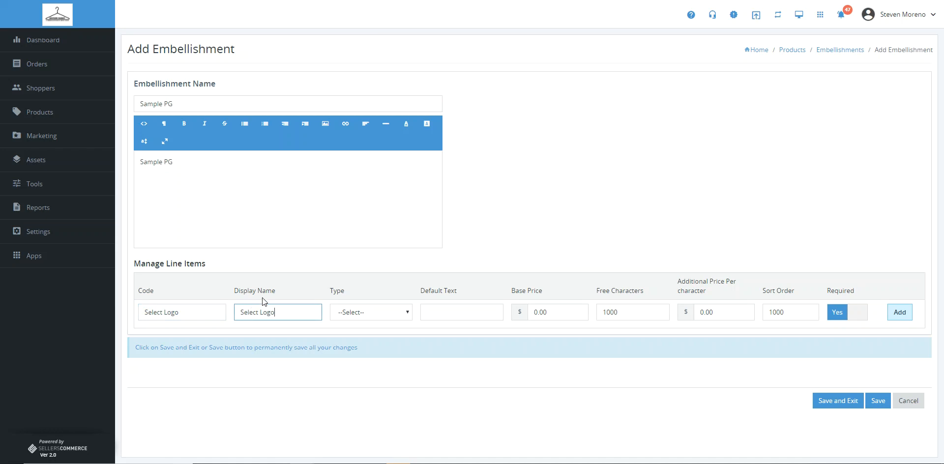
{"action": "left_click", "coordinate": [401, 312]}
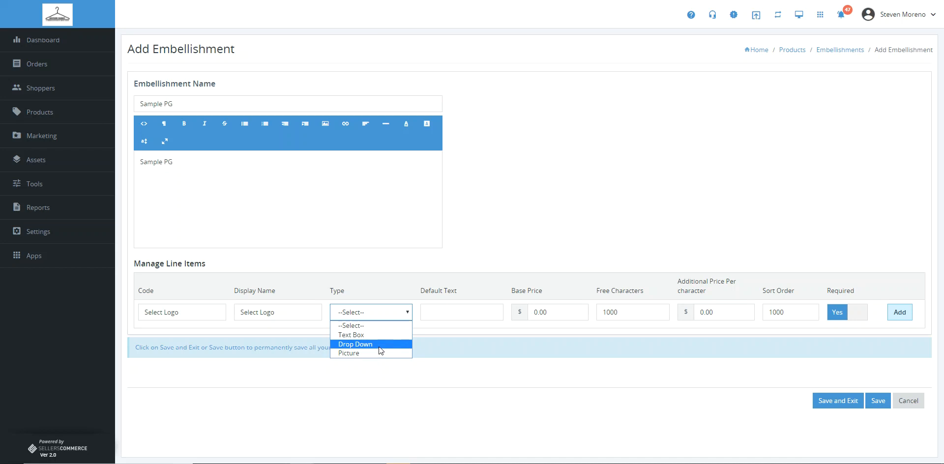
{"action": "left_click", "coordinate": [379, 344]}
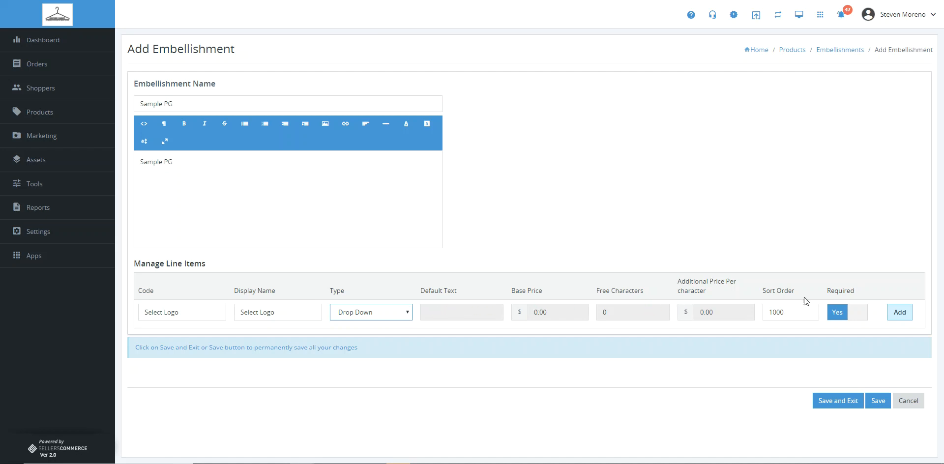
{"action": "left_click_drag", "start_coordinate": [803, 292], "coordinate": [764, 293]}
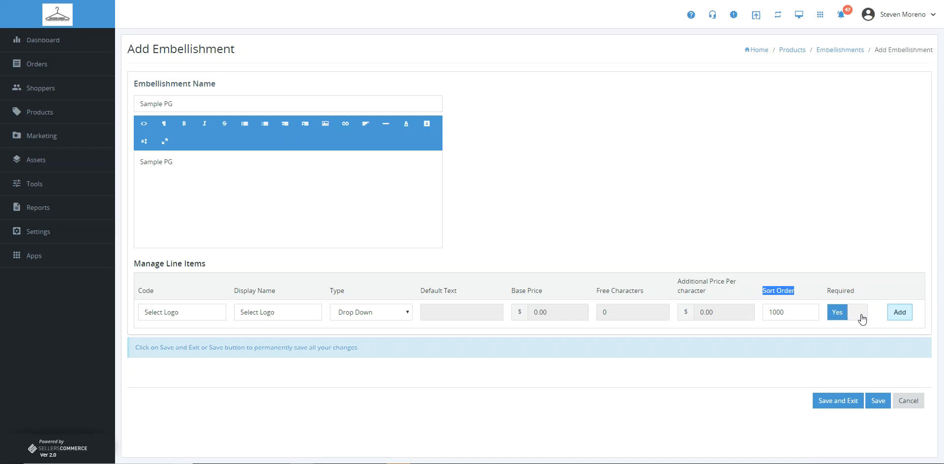
{"action": "left_click", "coordinate": [899, 313]}
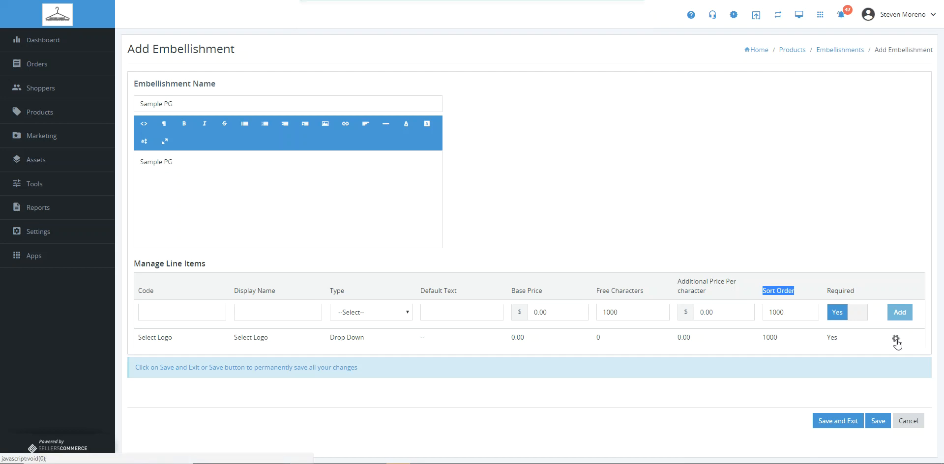
- Start adding dropdown values to the Select Logo item, entering "Logo 1" as code and display name with a price of $10
{"action": "left_click", "coordinate": [896, 339]}
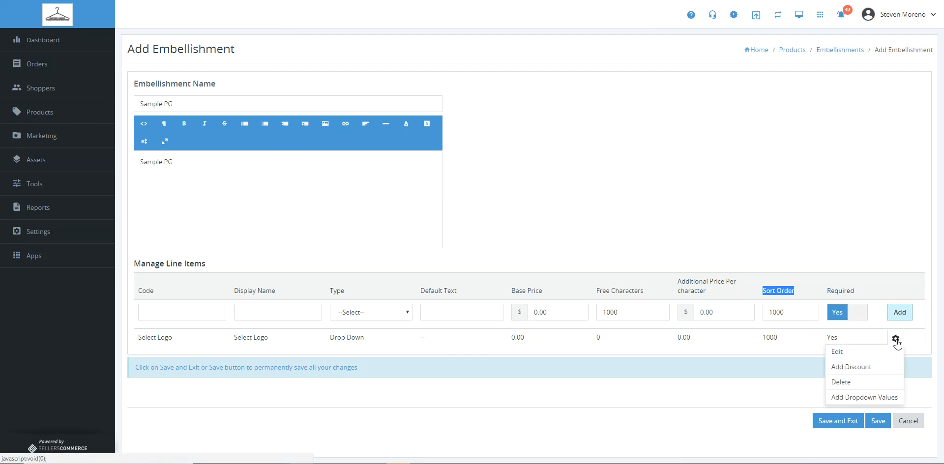
{"action": "left_click", "coordinate": [879, 398]}
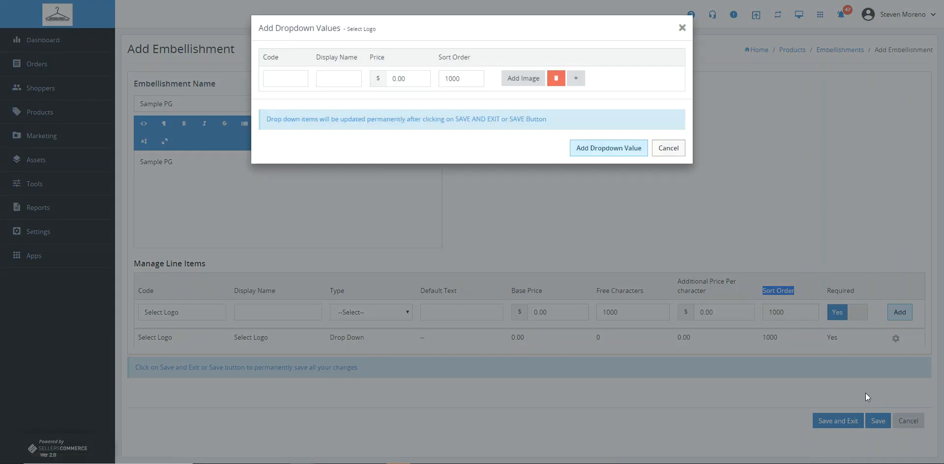
{"action": "left_click", "coordinate": [283, 78]}
{"action": "type", "text": "Logo 1"}
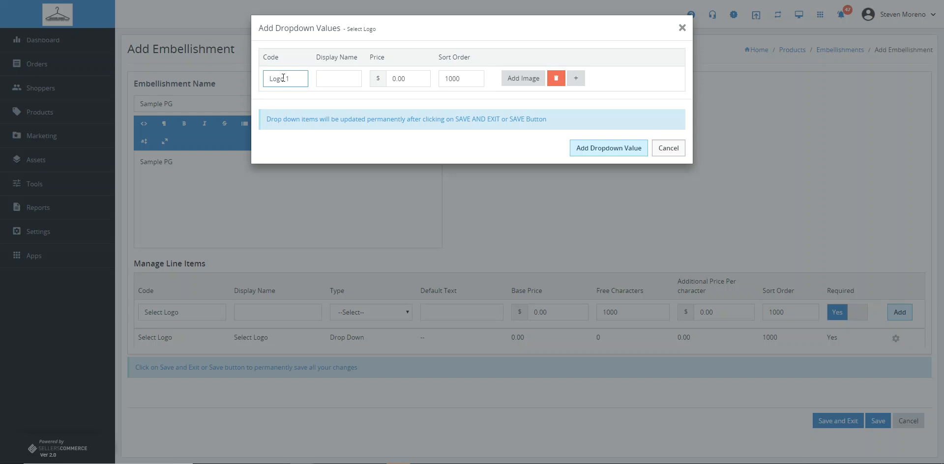
{"action": "triple_click", "coordinate": [283, 77]}
{"action": "key", "text": "ctrl+c"}
{"action": "left_click", "coordinate": [331, 79]}
{"action": "key", "text": "ctrl+v"}
{"action": "left_click", "coordinate": [387, 79]}
{"action": "type", "text": "10"}
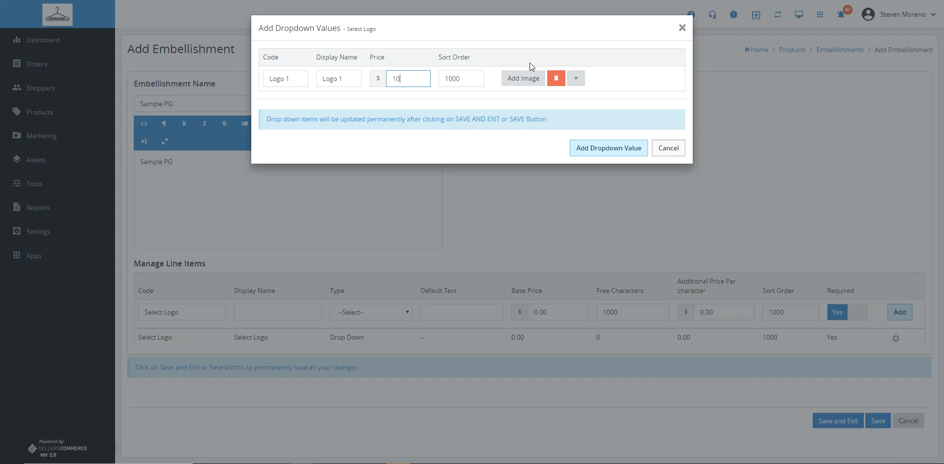
- Upload the orange longhorn image dc77caea6977bbc2f8f9d05cb4ee2377.jpg from the computer for the Logo 1 value
{"action": "left_click", "coordinate": [520, 82]}
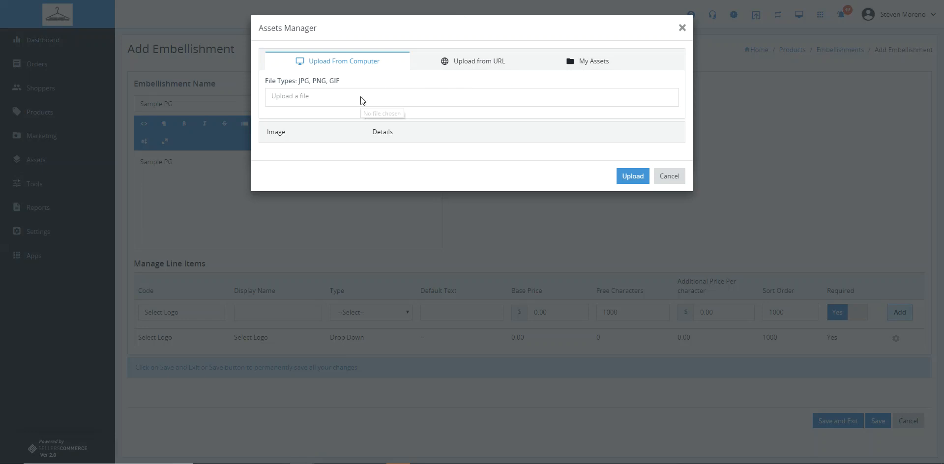
{"action": "left_click", "coordinate": [362, 101]}
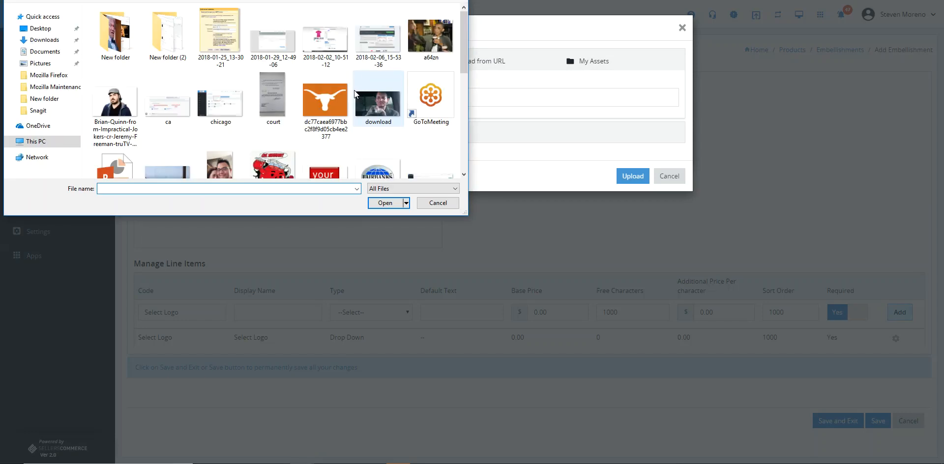
{"action": "left_click", "coordinate": [331, 97]}
{"action": "left_click", "coordinate": [386, 203]}
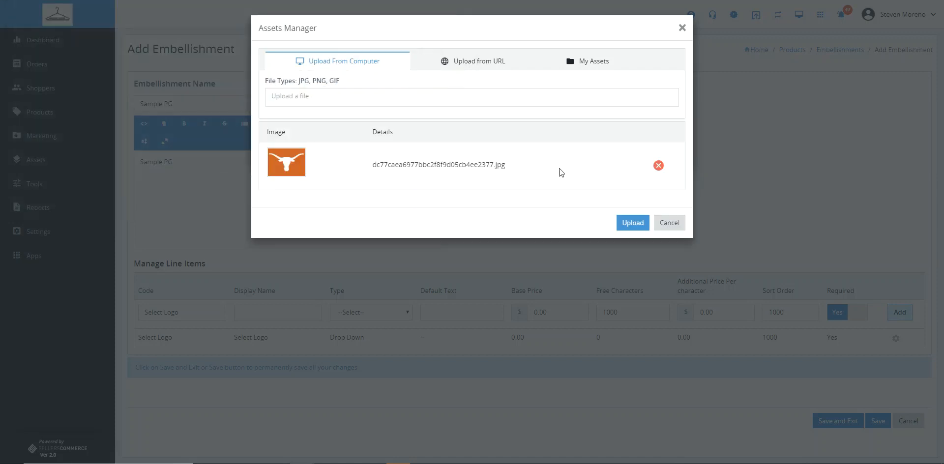
{"action": "left_click", "coordinate": [629, 224]}
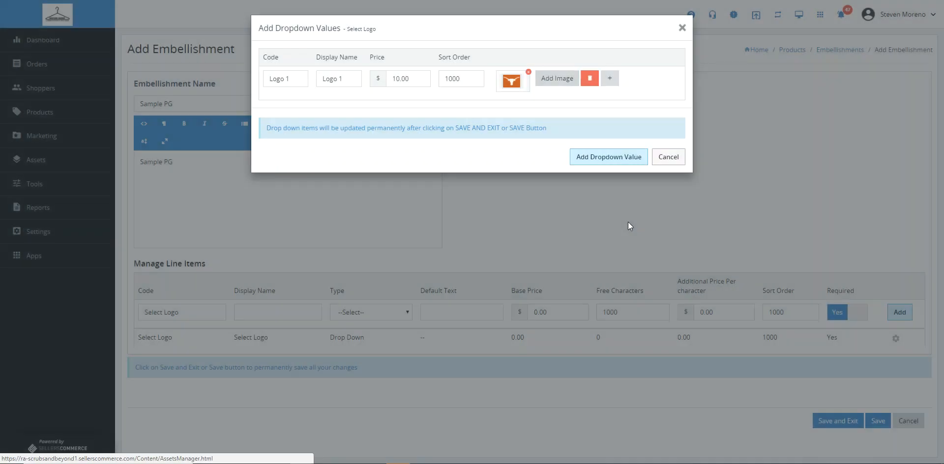
- Add a second dropdown value with code and display name "Logo 2", price $6.00 and sort order 1010
{"action": "left_click", "coordinate": [610, 78]}
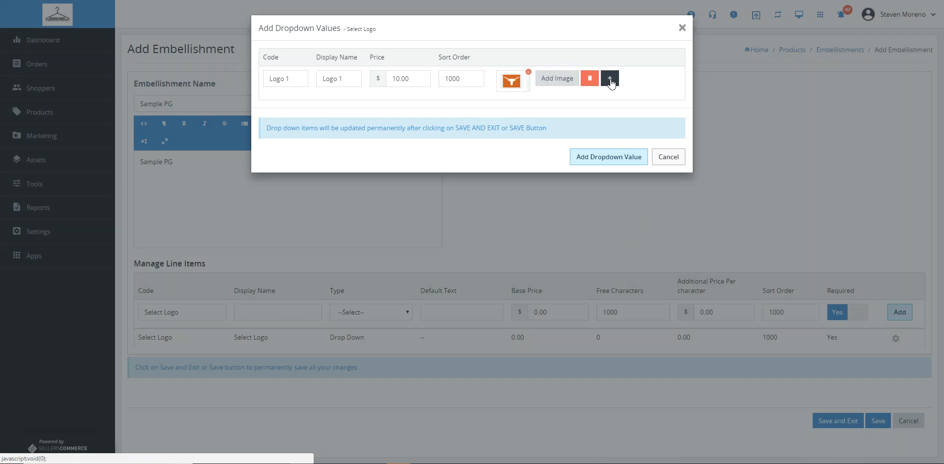
{"action": "left_click", "coordinate": [284, 111]}
{"action": "type", "text": "Logo 1"}
{"action": "key", "text": "BackSpace"}
{"action": "type", "text": "2"}
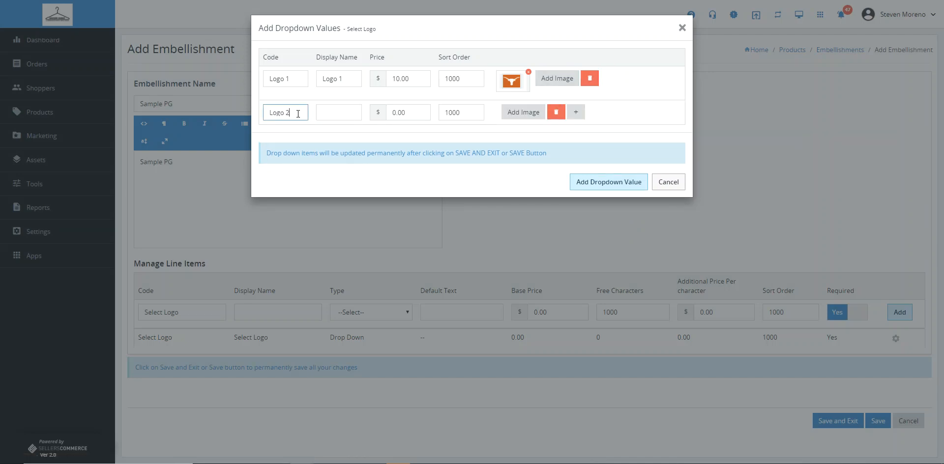
{"action": "triple_click", "coordinate": [298, 113]}
{"action": "left_click", "coordinate": [332, 114]}
{"action": "key", "text": "ctrl+v"}
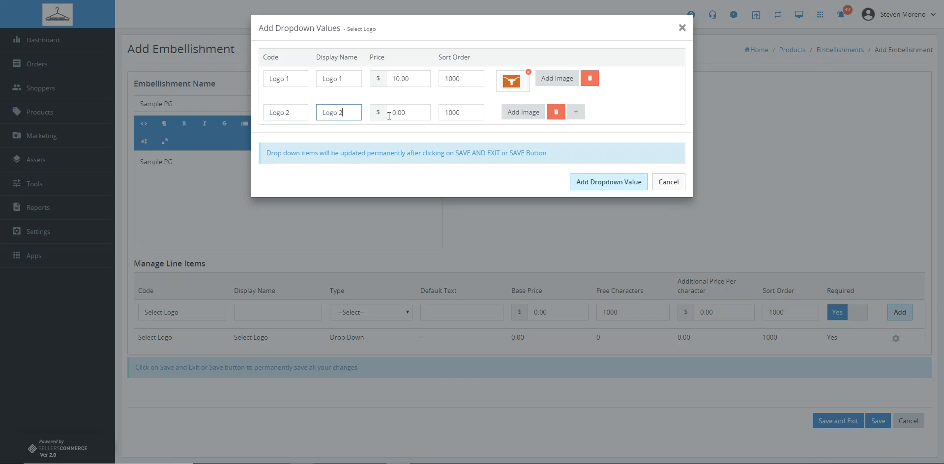
{"action": "left_click_drag", "start_coordinate": [396, 116], "coordinate": [390, 116]}
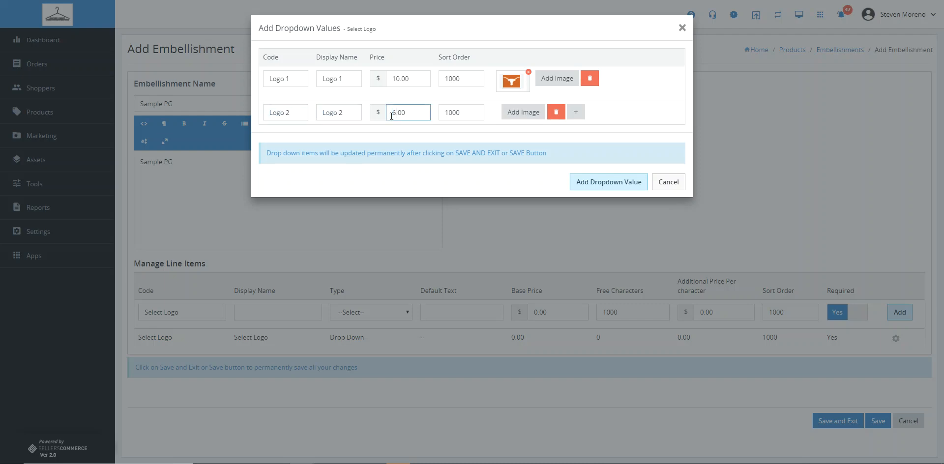
{"action": "type", "text": "6"}
{"action": "left_click", "coordinate": [472, 114]}
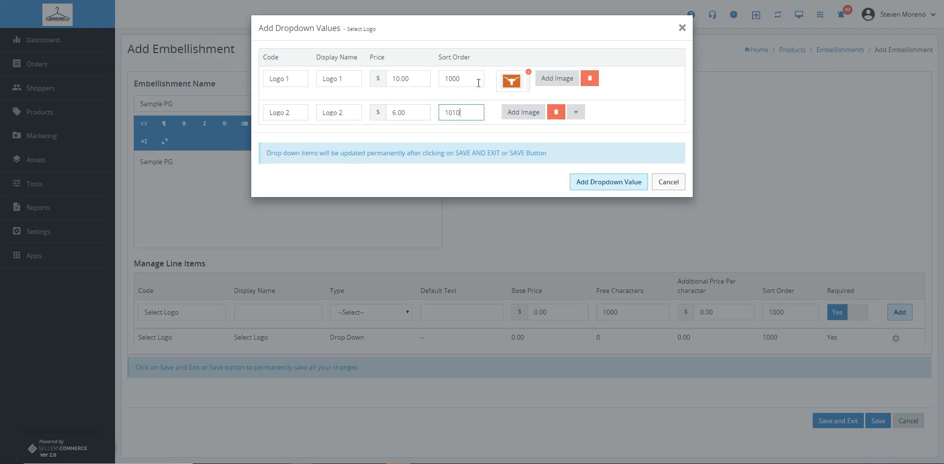
- Upload the image koolaid-clipart-oh-yeah-5.jpg from the computer for the Logo 2 value
{"action": "left_click", "coordinate": [522, 115]}
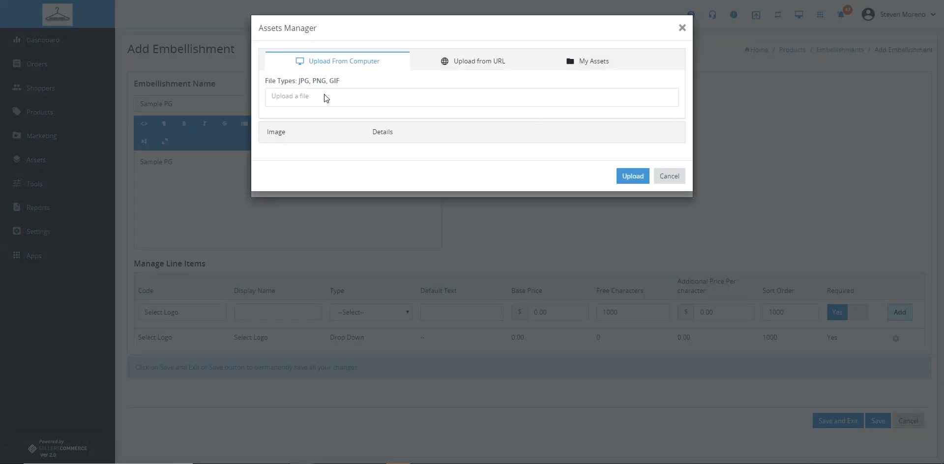
{"action": "left_click", "coordinate": [325, 98]}
{"action": "left_click", "coordinate": [273, 166]}
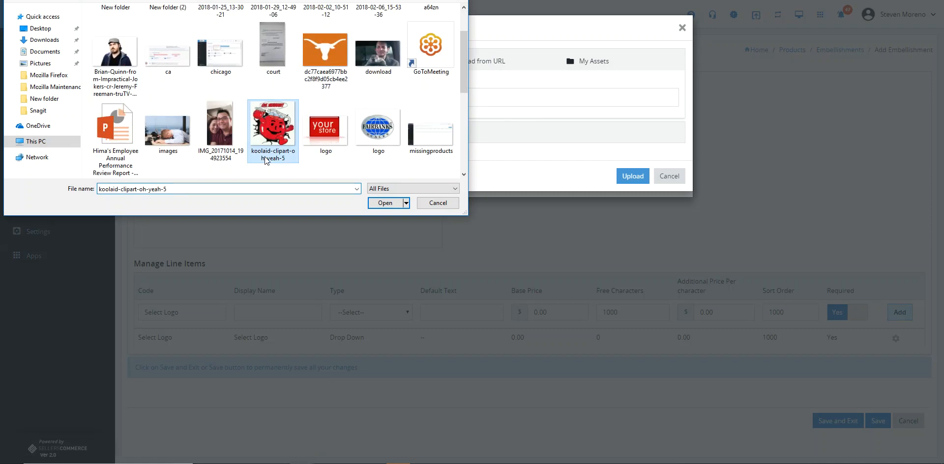
{"action": "left_click", "coordinate": [387, 203]}
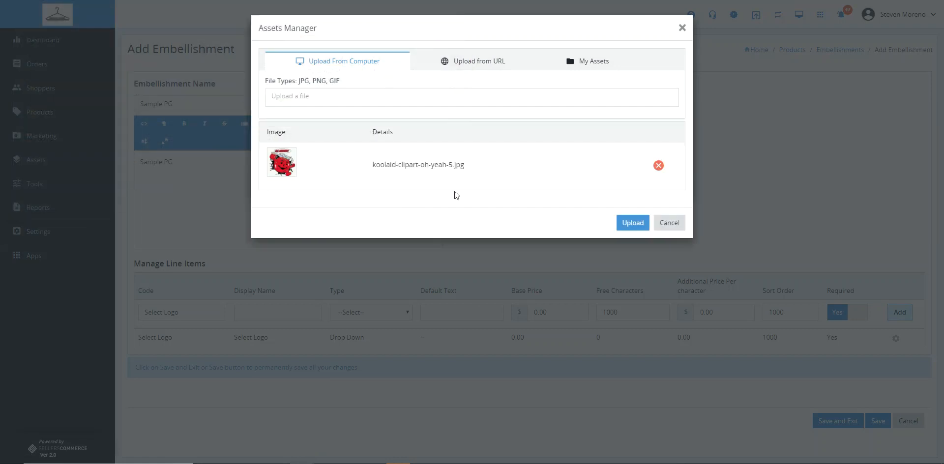
{"action": "left_click", "coordinate": [632, 222]}
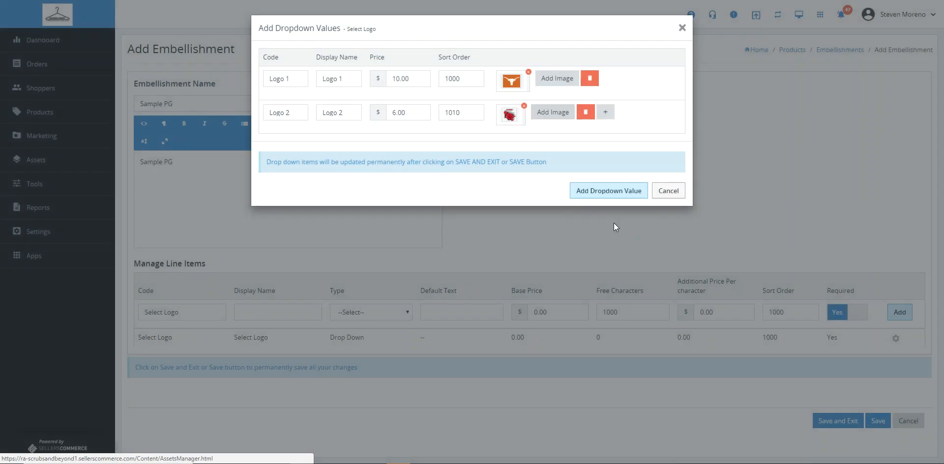
- Add both logo values to the Select Logo dropdown and save the embellishment without leaving it
{"action": "left_click", "coordinate": [615, 191]}
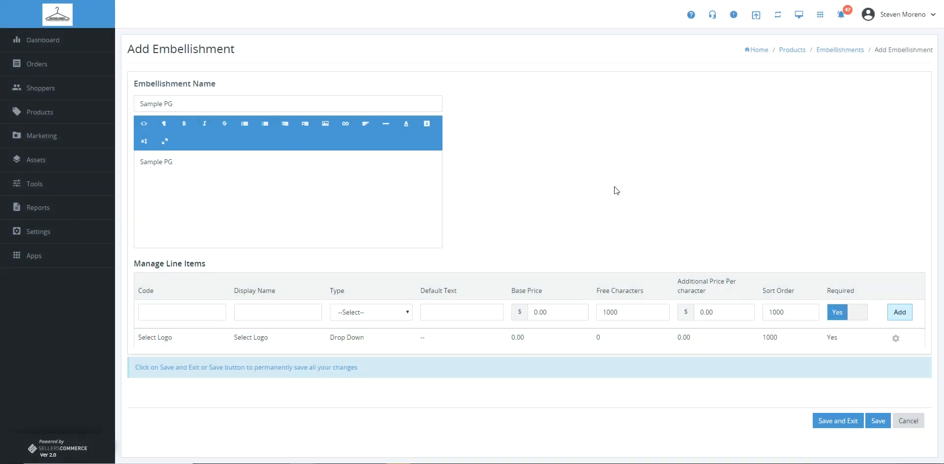
{"action": "left_click", "coordinate": [873, 422]}
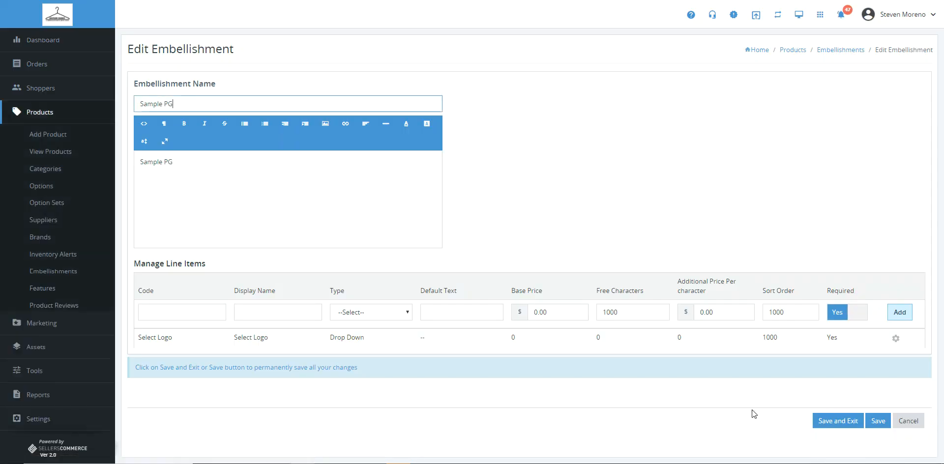
{"action": "left_click_drag", "start_coordinate": [271, 338], "coordinate": [141, 339]}
{"action": "left_click", "coordinate": [373, 436]}
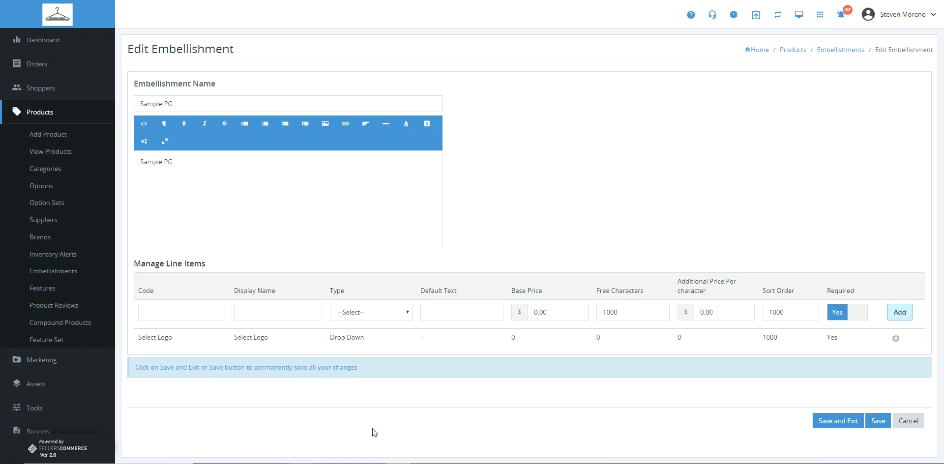
- Fill in a new Text Box line item with "Type Name Here" as its code, display name and default text
{"action": "left_click", "coordinate": [195, 314]}
{"action": "type", "text": "Type Name Here"}
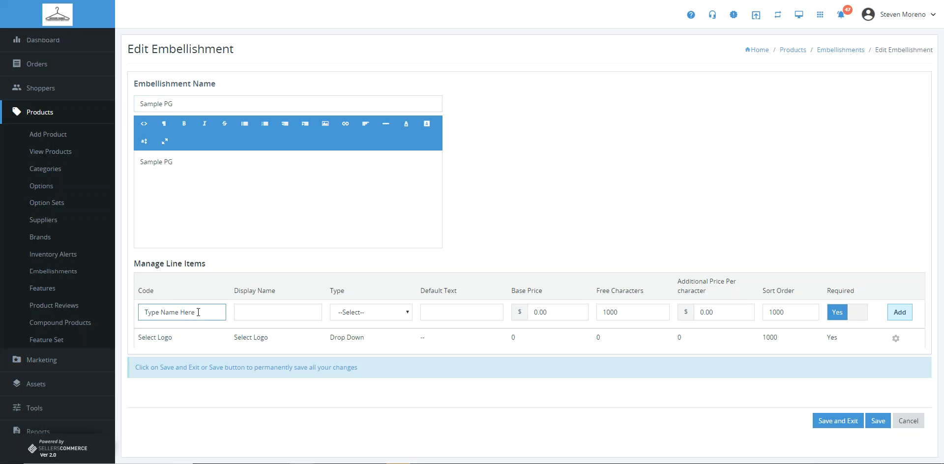
{"action": "left_click_drag", "start_coordinate": [196, 313], "coordinate": [103, 306]}
{"action": "key", "text": "ctrl+c"}
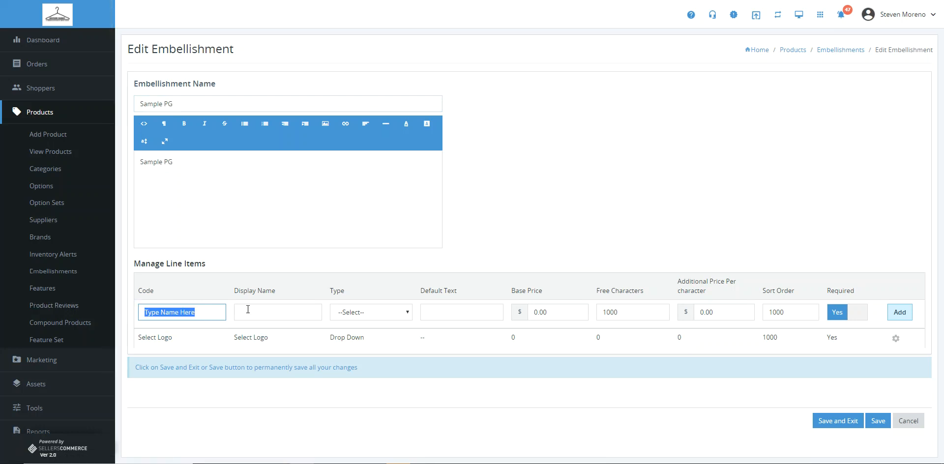
{"action": "left_click", "coordinate": [260, 310]}
{"action": "key", "text": "ctrl+v"}
{"action": "left_click", "coordinate": [399, 315]}
{"action": "left_click", "coordinate": [395, 331]}
{"action": "left_click", "coordinate": [441, 312]}
{"action": "key", "text": "ctrl+v"}
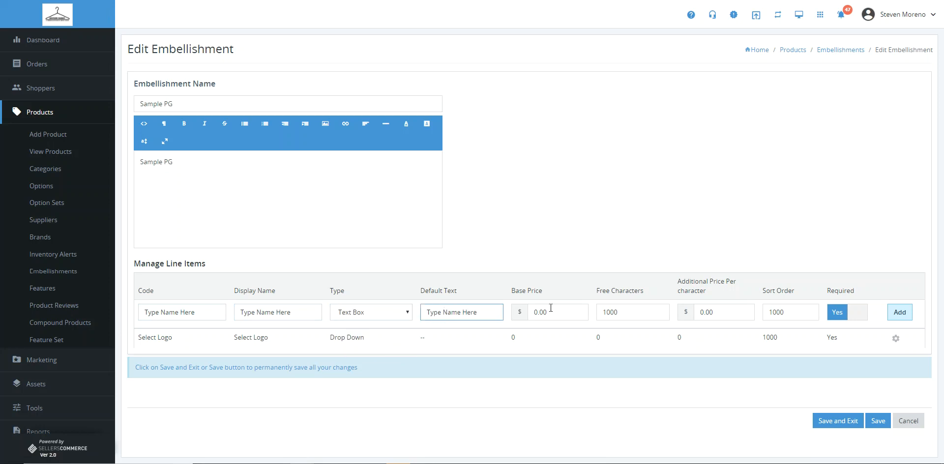
- Set the base price of the new text box line item to $3.00
{"action": "left_click", "coordinate": [557, 310]}
{"action": "type", "text": "3.00"}
{"action": "left_click", "coordinate": [610, 261]}
{"action": "left_click_drag", "start_coordinate": [557, 313], "coordinate": [531, 313]}
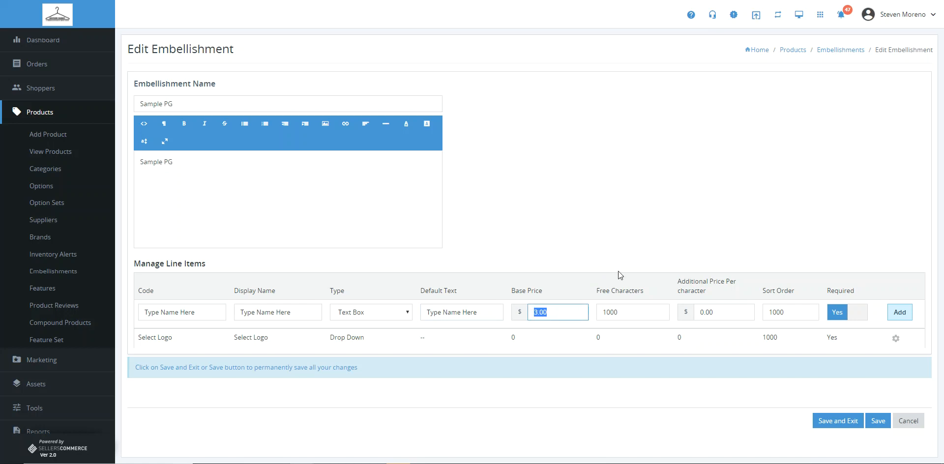
{"action": "left_click", "coordinate": [627, 267]}
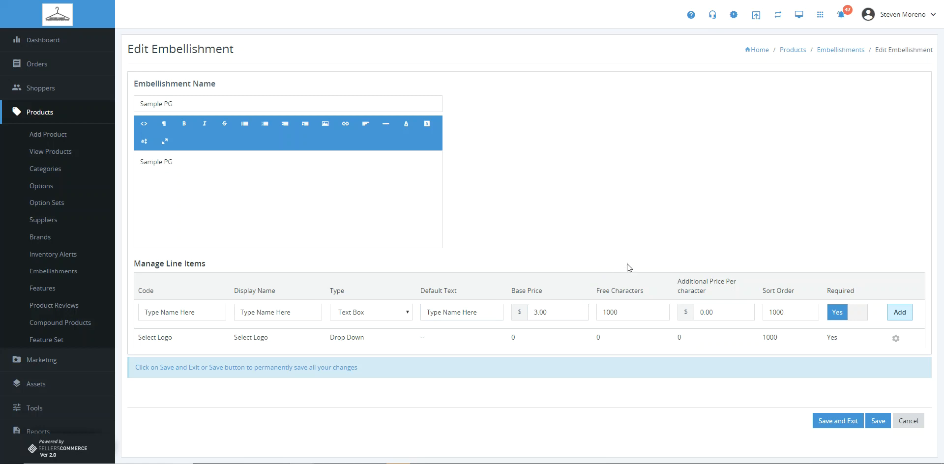
- Set the text box's sort order to 1010, add it to the line items and save the embellishment without leaving it
{"action": "left_click", "coordinate": [798, 314]}
{"action": "left_click_drag", "start_coordinate": [787, 313], "coordinate": [781, 313]}
{"action": "key", "text": "BackSpace"}
{"action": "left_click", "coordinate": [806, 257]}
{"action": "left_click", "coordinate": [896, 313]}
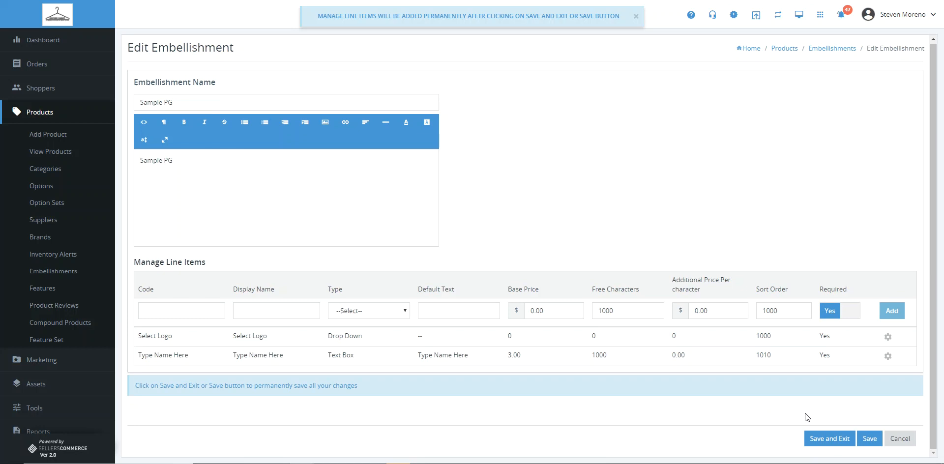
{"action": "left_click", "coordinate": [871, 442]}
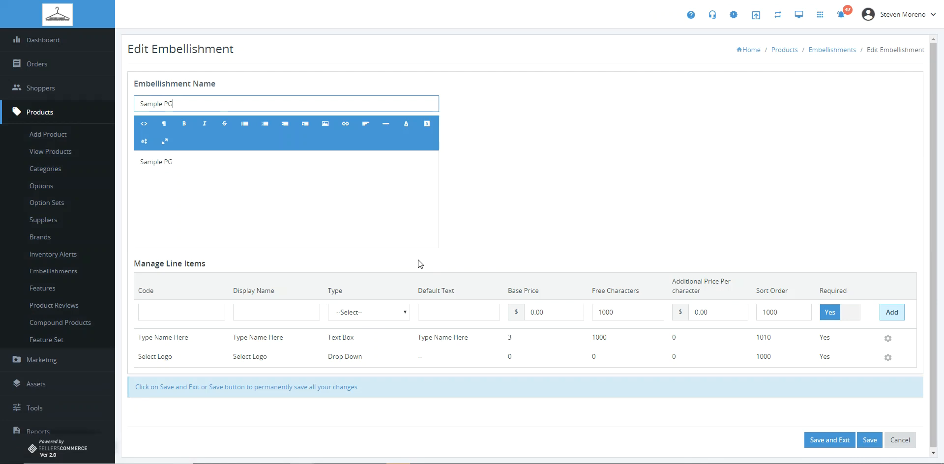
- Fill in a new Drop Down line item with "Thread Color" as its code and display name
{"action": "left_click", "coordinate": [199, 312]}
{"action": "type", "text": "Thread Color"}
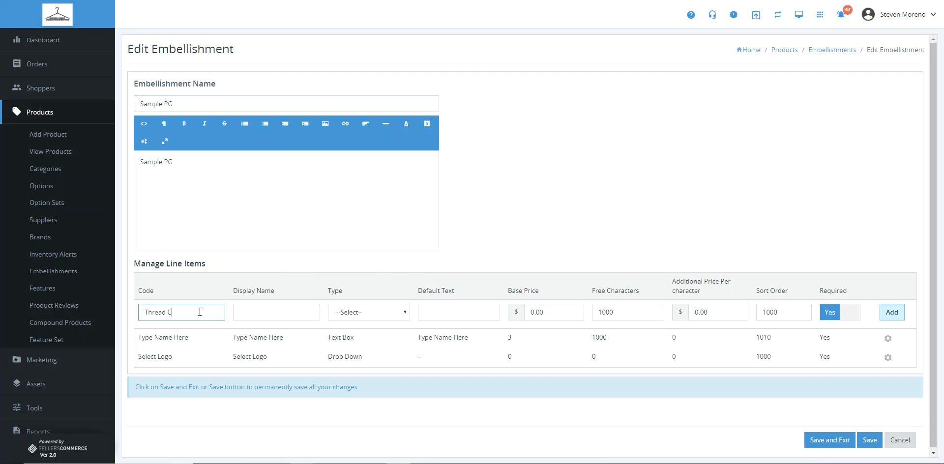
{"action": "key", "text": "ctrl+shift+Left"}
{"action": "key", "text": "ctrl+shift+Left"}
{"action": "key", "text": "ctrl+c"}
{"action": "key", "text": "Tab"}
{"action": "key", "text": "ctrl+v"}
{"action": "left_click", "coordinate": [375, 311]}
{"action": "left_click", "coordinate": [381, 344]}
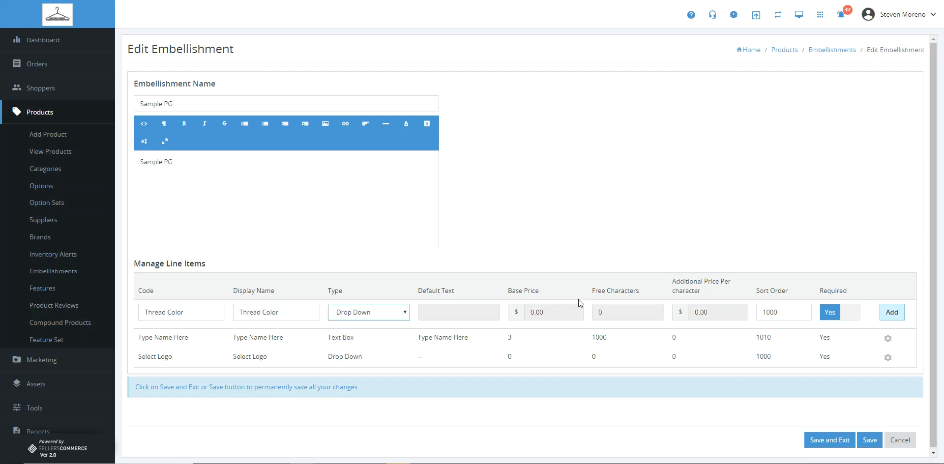
- Add the Thread Color line item with sort order 1020 and Required set to No
{"action": "left_click_drag", "start_coordinate": [798, 309], "coordinate": [770, 308]}
{"action": "type", "text": "030"}
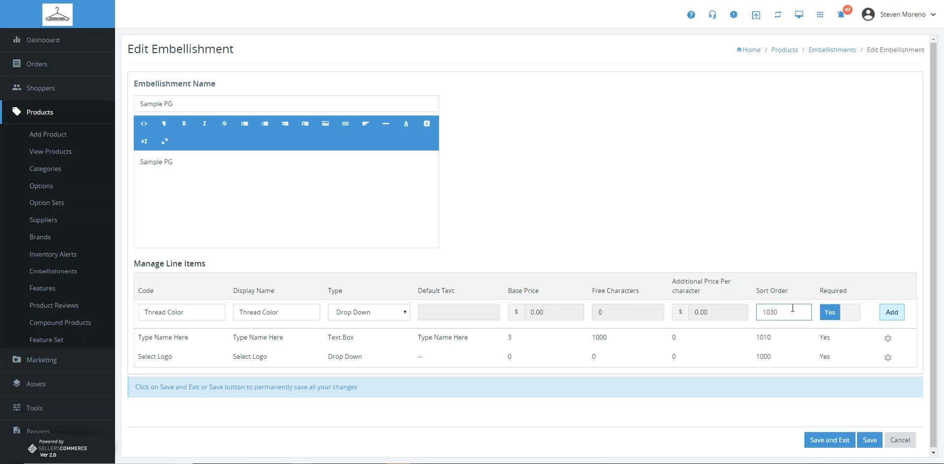
{"action": "key", "text": "BackSpace"}
{"action": "type", "text": "20"}
{"action": "left_click", "coordinate": [849, 315]}
{"action": "left_click", "coordinate": [891, 312]}
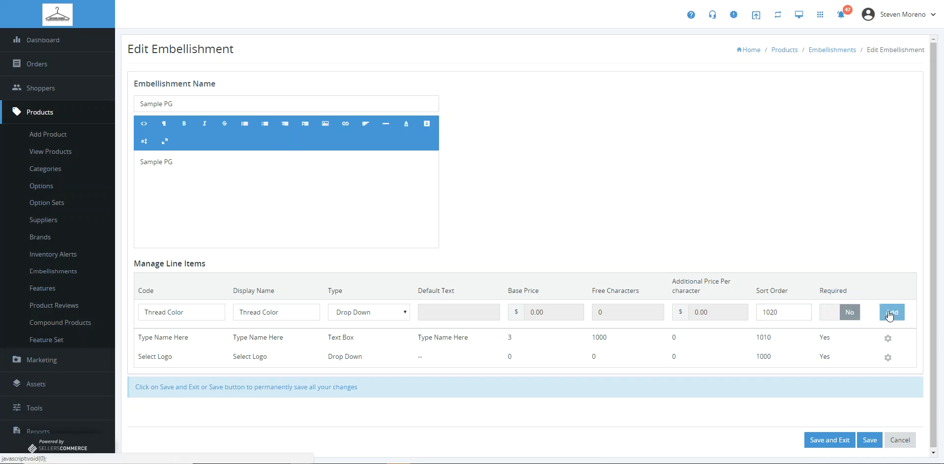
- Enter a first dropdown value for Thread Color with code and display name "Red"
{"action": "scroll", "coordinate": [783, 351], "scroll_direction": "down", "scroll_amount": 1}
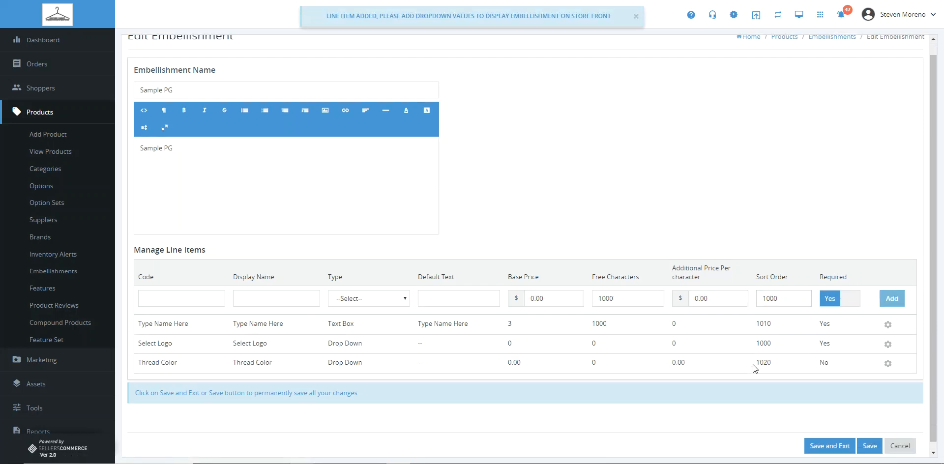
{"action": "left_click", "coordinate": [888, 357]}
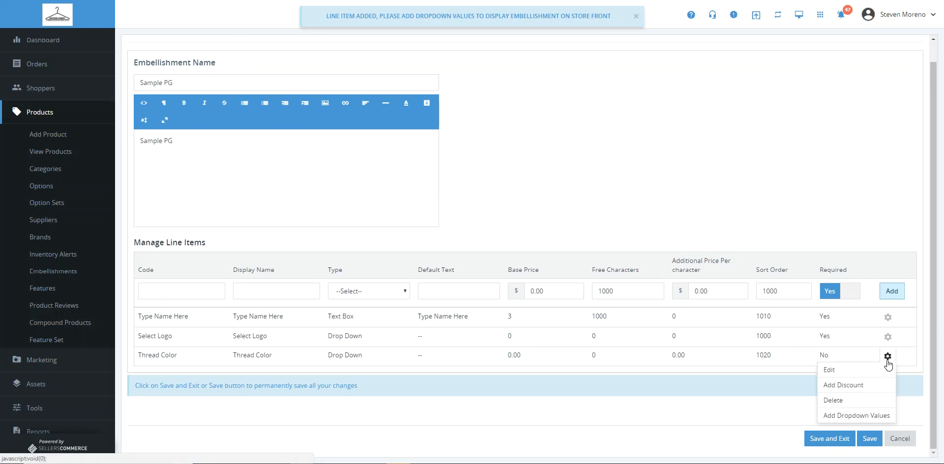
{"action": "left_click", "coordinate": [874, 416]}
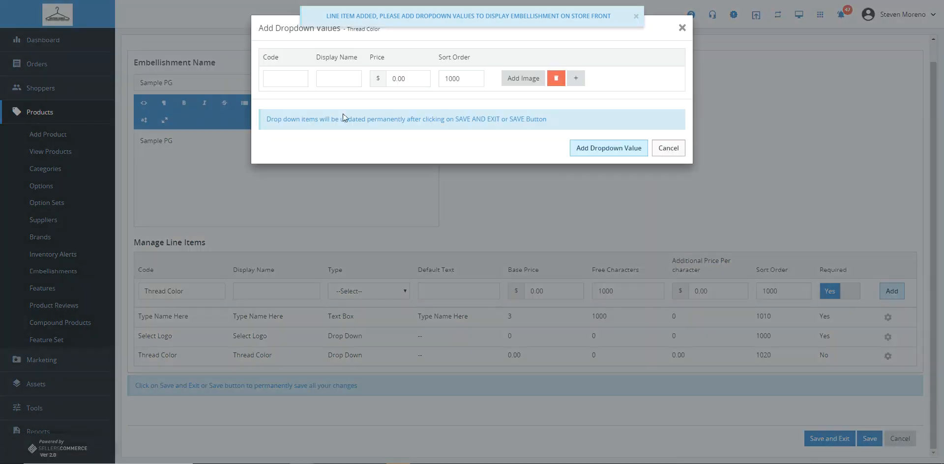
{"action": "left_click", "coordinate": [282, 77]}
{"action": "type", "text": "Red"}
{"action": "key", "text": "Tab"}
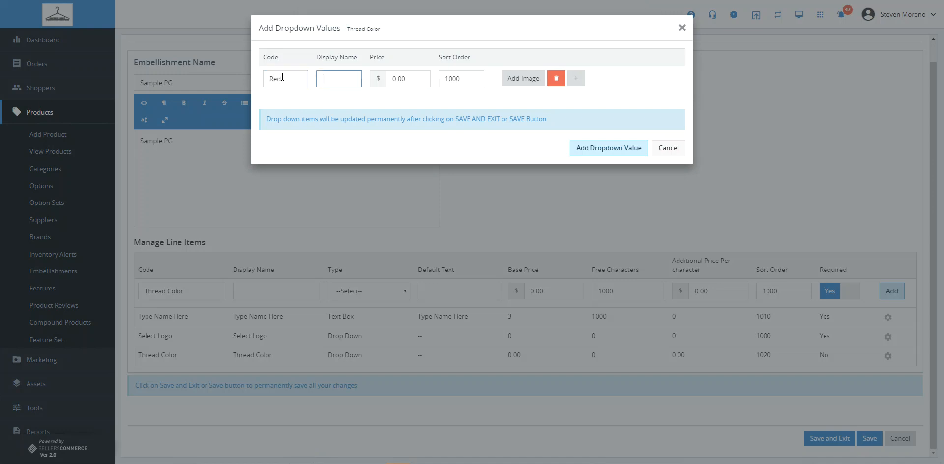
{"action": "type", "text": "Red"}
- Add a second Thread Color dropdown value with code and display name "Black"
{"action": "left_click", "coordinate": [577, 77]}
{"action": "left_click", "coordinate": [285, 103]}
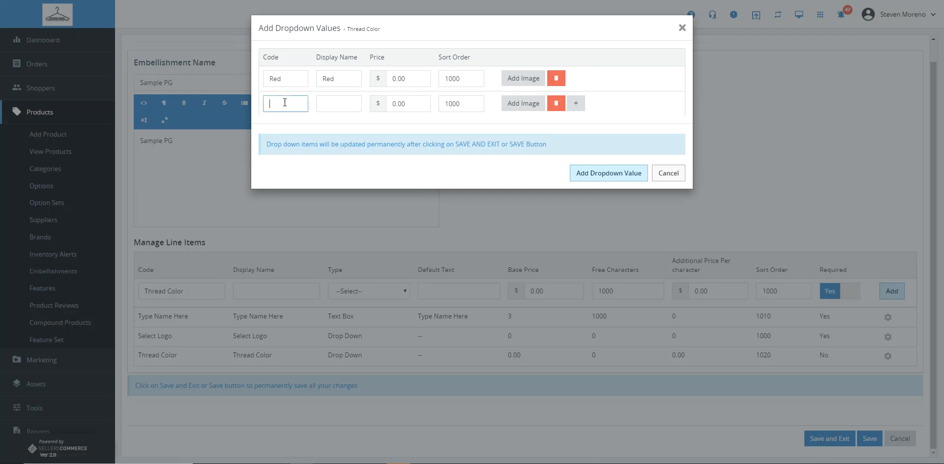
{"action": "type", "text": "Black"}
{"action": "key", "text": "Tab"}
{"action": "type", "text": "Black"}
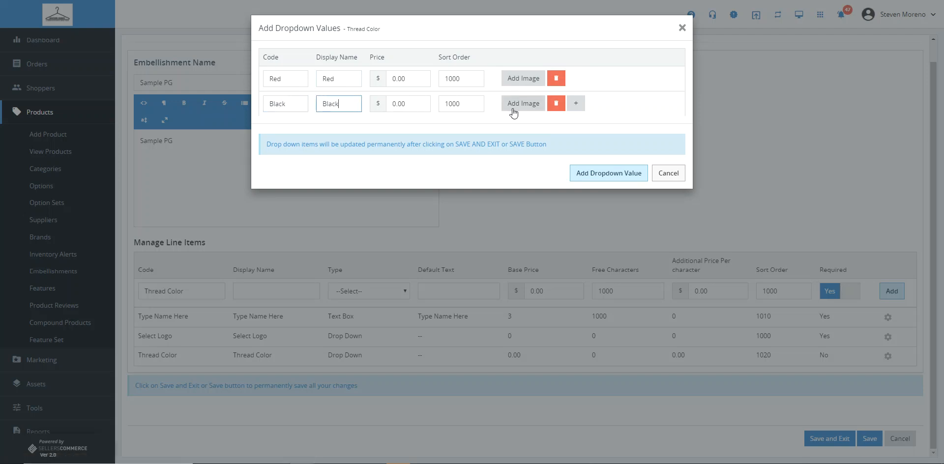
- Add a third value with code and display name "Green", and save the color values with the embellishment without leaving it
{"action": "left_click", "coordinate": [576, 103]}
{"action": "left_click", "coordinate": [286, 127]}
{"action": "type", "text": "Green"}
{"action": "key", "text": "Tab"}
{"action": "type", "text": "Green"}
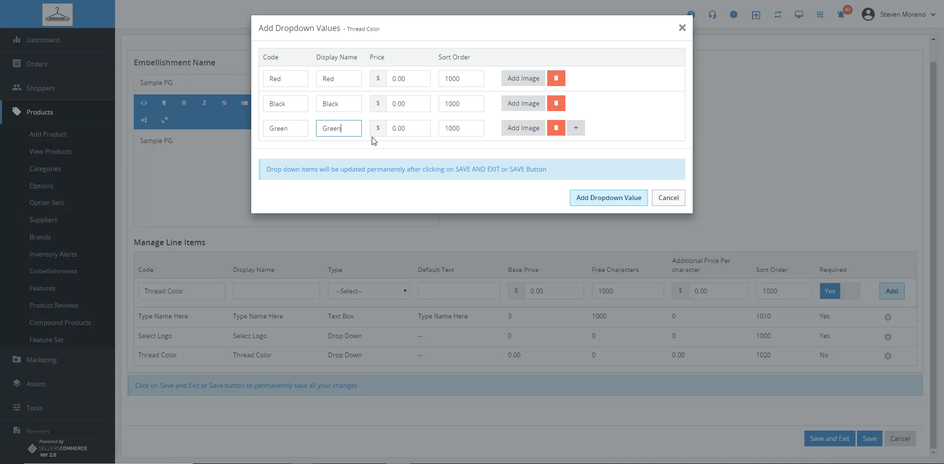
{"action": "left_click", "coordinate": [598, 196]}
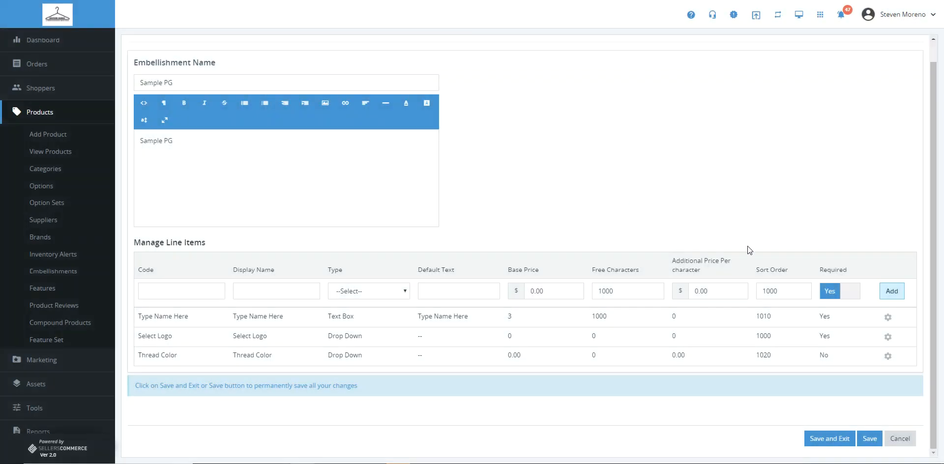
{"action": "left_click", "coordinate": [870, 441]}
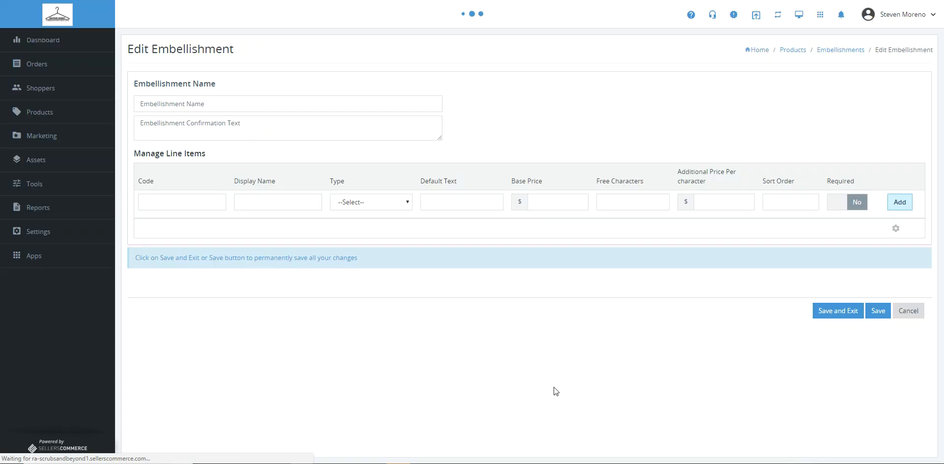
- Fill in a new Drop Down line item with "Select Font" as its code and display name
{"action": "left_click", "coordinate": [184, 311]}
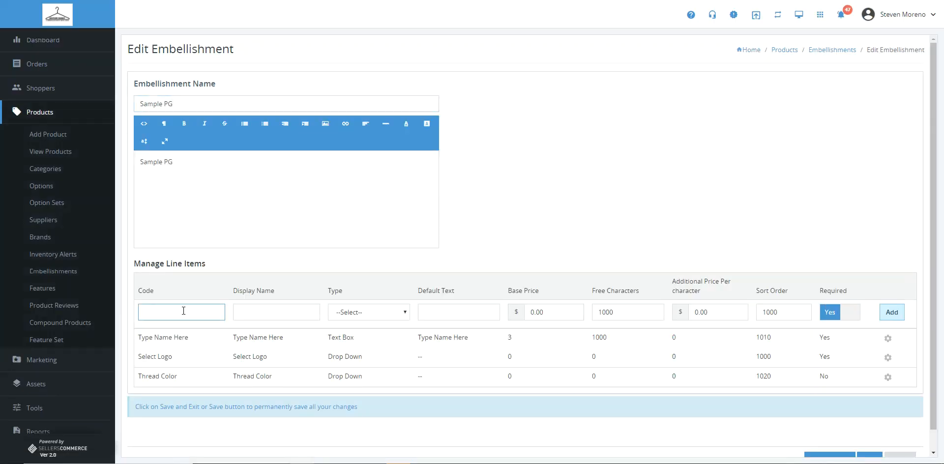
{"action": "type", "text": "Select Font"}
{"action": "key", "text": "ctrl+a"}
{"action": "key", "text": "ctrl+c"}
{"action": "left_click", "coordinate": [256, 315]}
{"action": "key", "text": "ctrl+v"}
{"action": "left_click", "coordinate": [373, 312]}
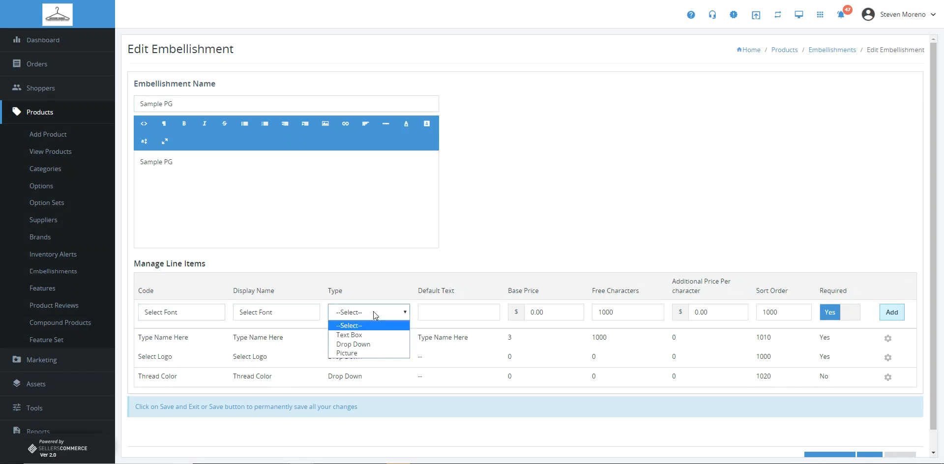
{"action": "left_click", "coordinate": [379, 345]}
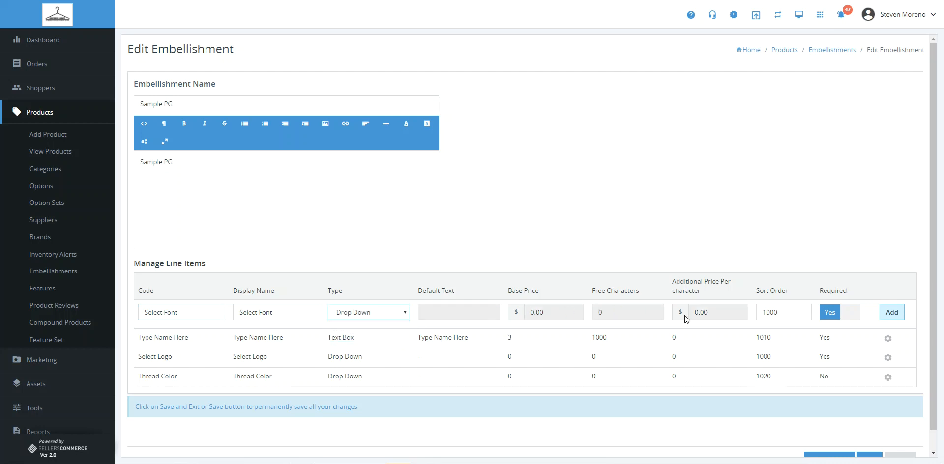
- Add the Select Font line item with sort order 1030 and Required set to No
{"action": "left_click", "coordinate": [783, 311]}
{"action": "type", "text": "30"}
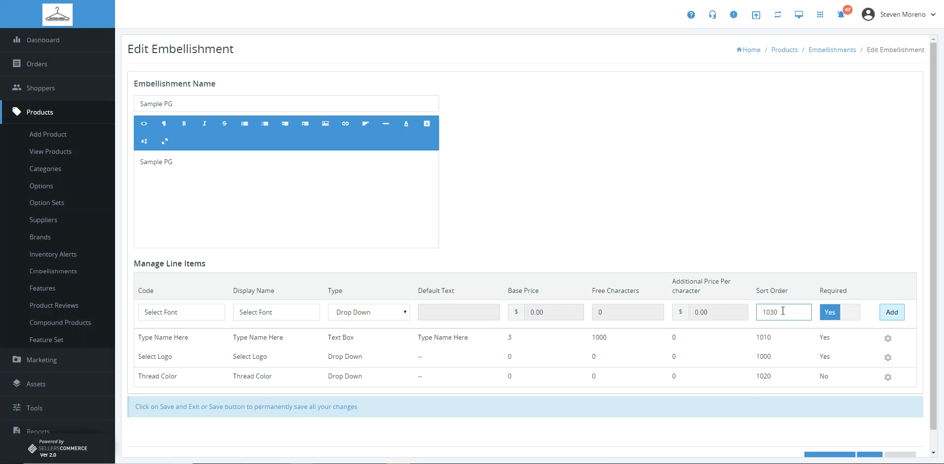
{"action": "left_click", "coordinate": [842, 314]}
{"action": "left_click", "coordinate": [888, 312]}
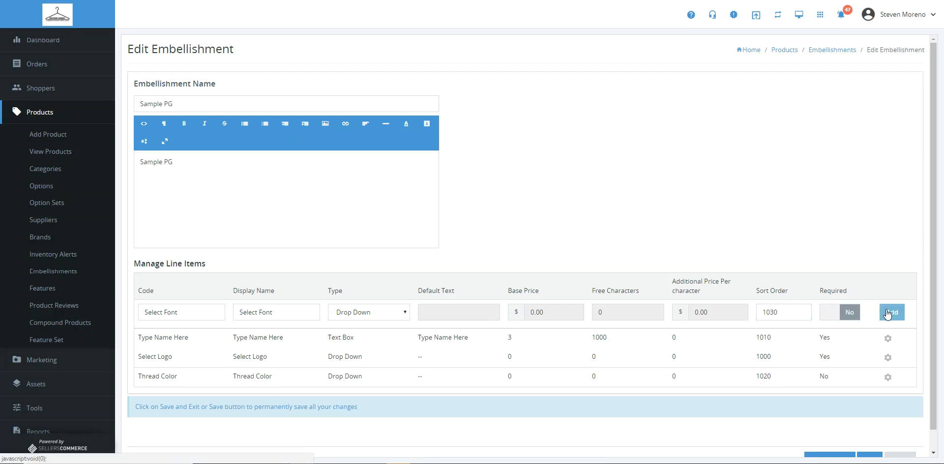
- Enter a first dropdown value for Select Font with code and display name "Times New Roman"
{"action": "scroll", "coordinate": [859, 256], "scroll_direction": "down", "scroll_amount": 1}
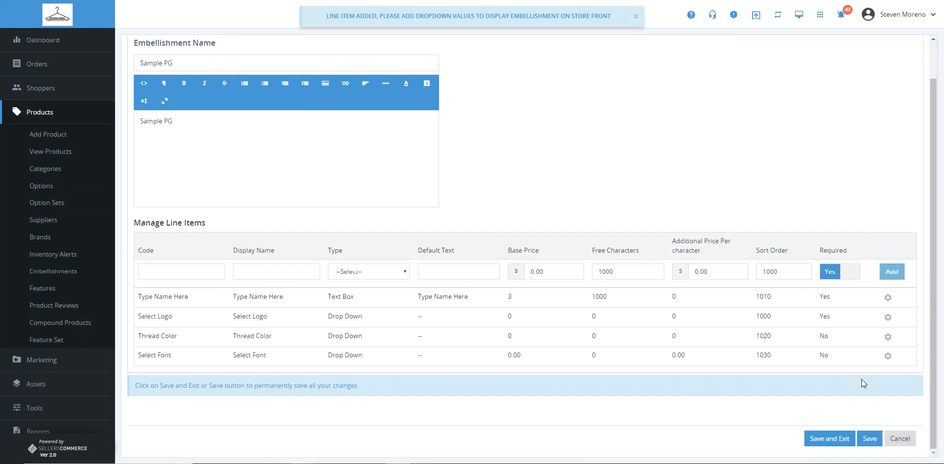
{"action": "left_click", "coordinate": [888, 356]}
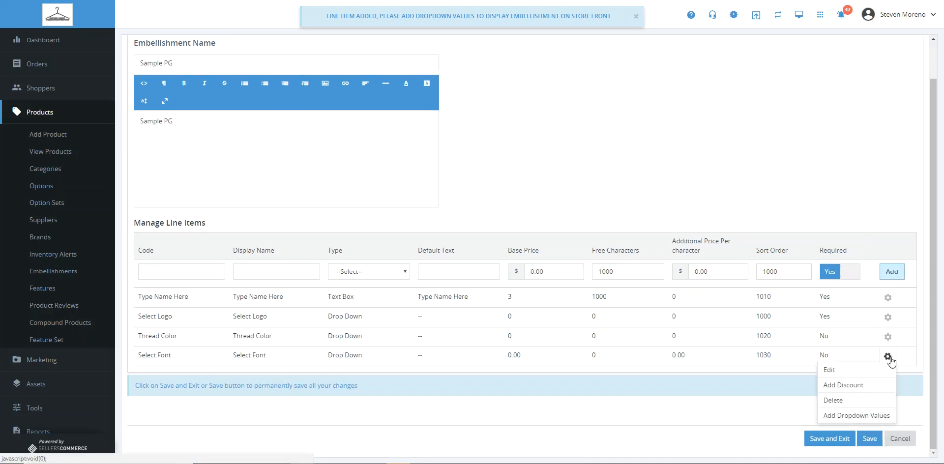
{"action": "left_click", "coordinate": [873, 416]}
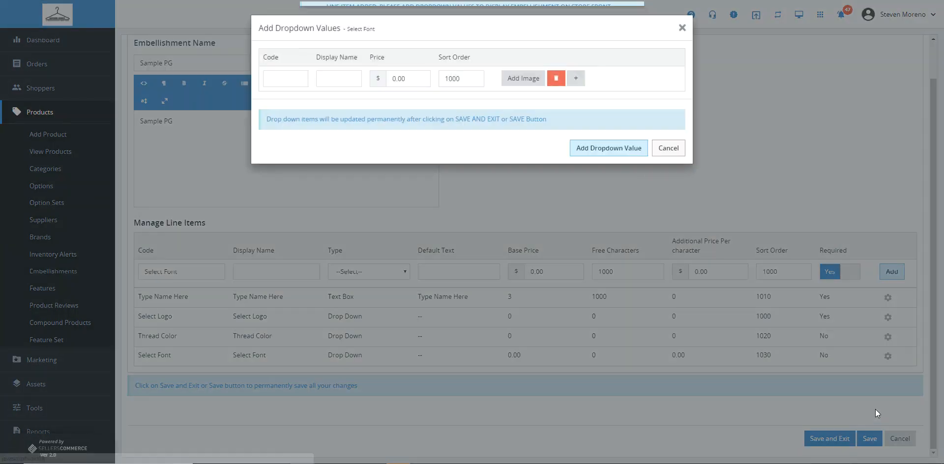
{"action": "left_click", "coordinate": [285, 74]}
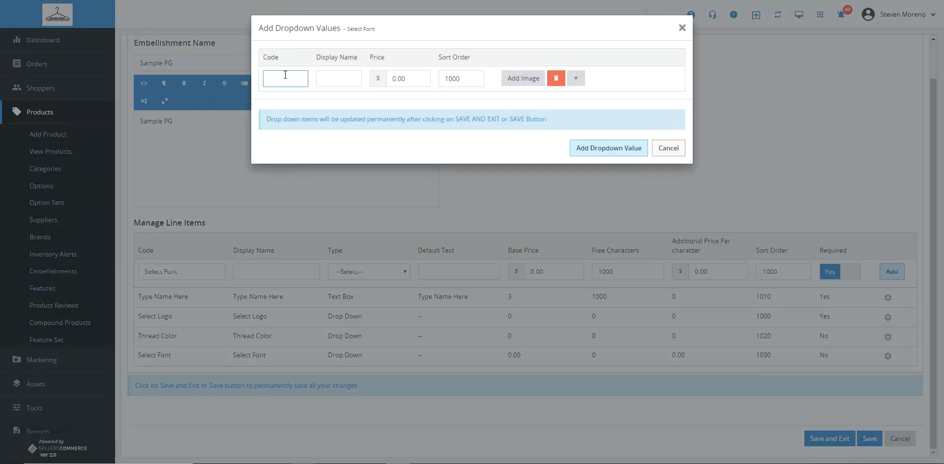
{"action": "type", "text": "Times New "}
{"action": "type", "text": "Roman"}
{"action": "triple_click", "coordinate": [285, 74]}
{"action": "key", "text": "ctrl+c"}
{"action": "left_click", "coordinate": [339, 81]}
{"action": "key", "text": "ctrl+v"}
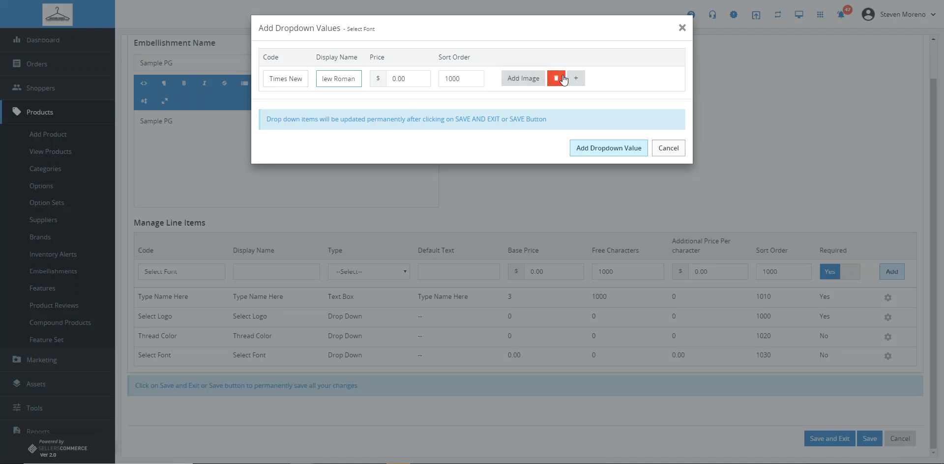
- Add a second Select Font dropdown value with code and display name "Helvetica"
{"action": "left_click", "coordinate": [576, 78]}
{"action": "left_click", "coordinate": [273, 103]}
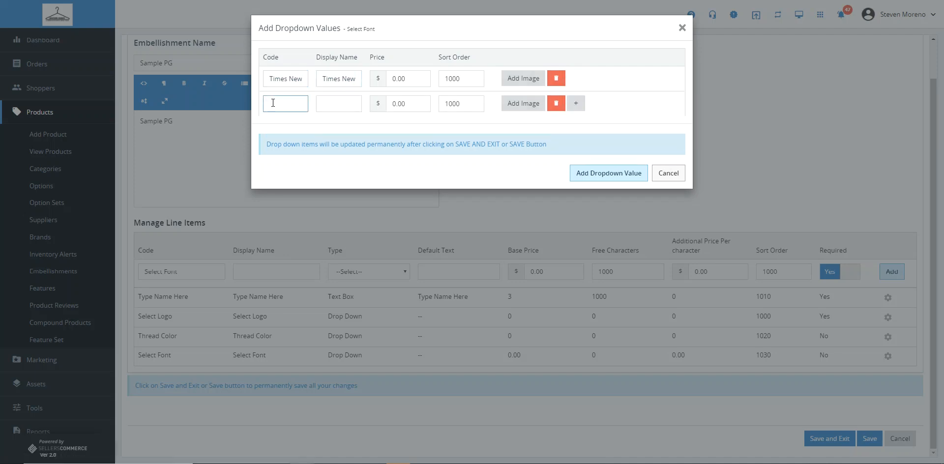
{"action": "type", "text": "Helvetica"}
{"action": "double_click", "coordinate": [282, 106]}
{"action": "left_click", "coordinate": [318, 105]}
{"action": "key", "text": "ctrl+v"}
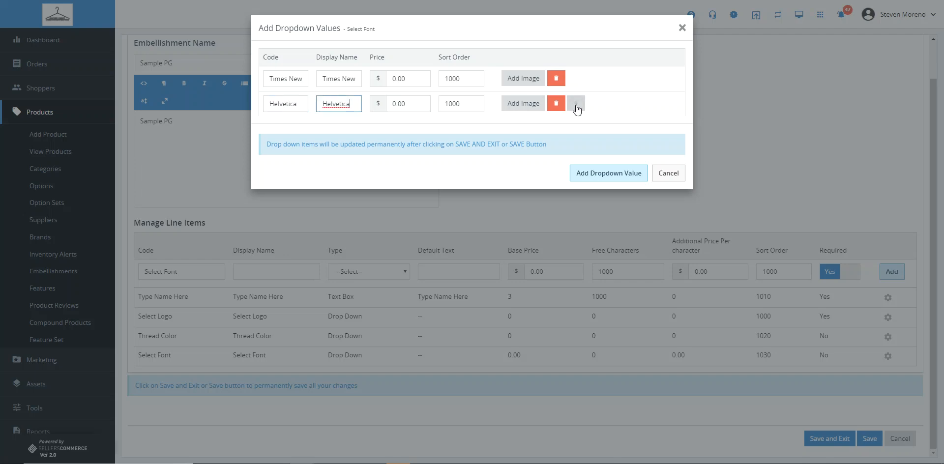
- Add a third value with code and display name "Comic Sans", and apply the font values to the Select Font dropdown
{"action": "left_click", "coordinate": [575, 103]}
{"action": "left_click", "coordinate": [282, 130]}
{"action": "type", "text": "Conic Sans"}
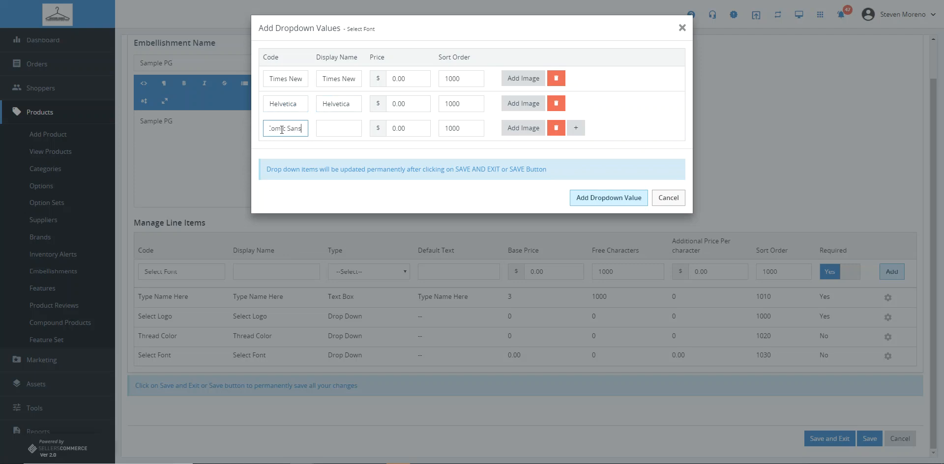
{"action": "triple_click", "coordinate": [282, 130]}
{"action": "key", "text": "ctrl+c"}
{"action": "left_click", "coordinate": [339, 128]}
{"action": "key", "text": "ctrl+v"}
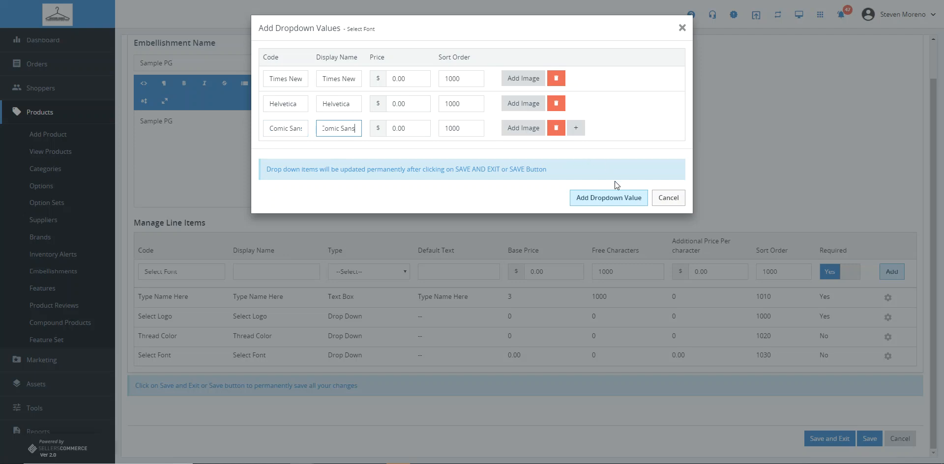
{"action": "left_click", "coordinate": [615, 198]}
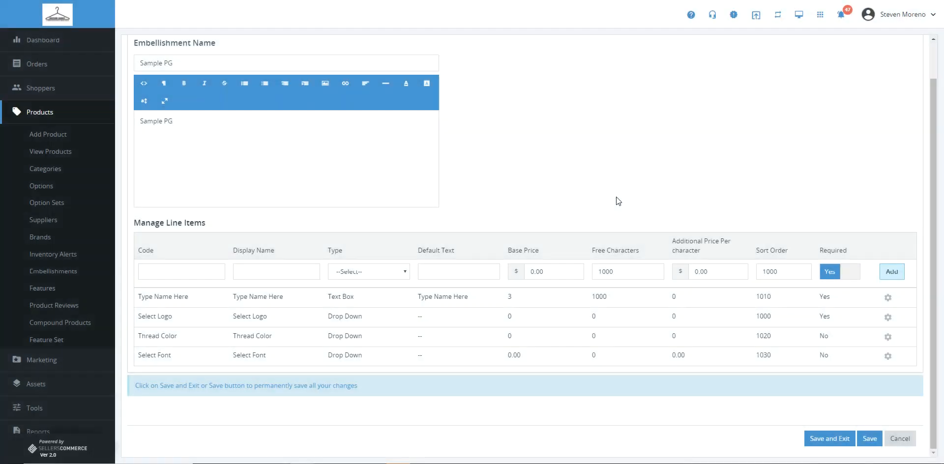
- Save the embellishment and fill in a new line item with code and display name "Logo Location"
{"action": "left_click", "coordinate": [867, 441]}
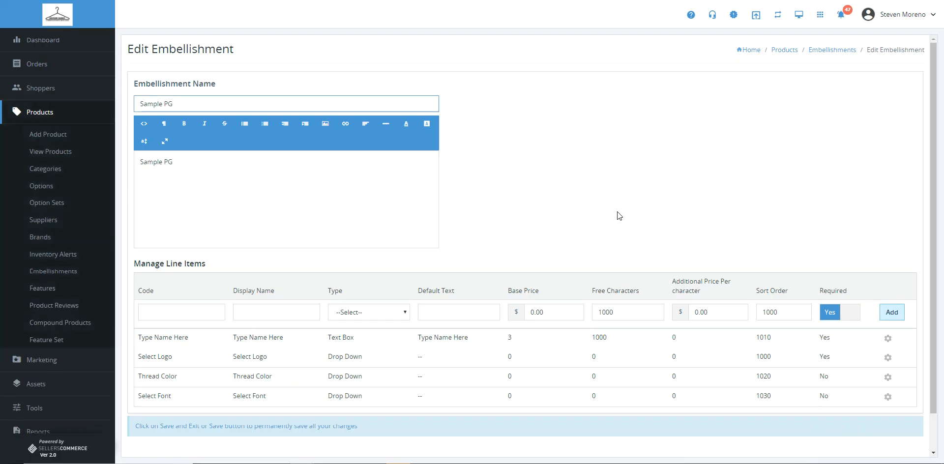
{"action": "scroll", "coordinate": [545, 184], "scroll_direction": "down", "scroll_amount": 2}
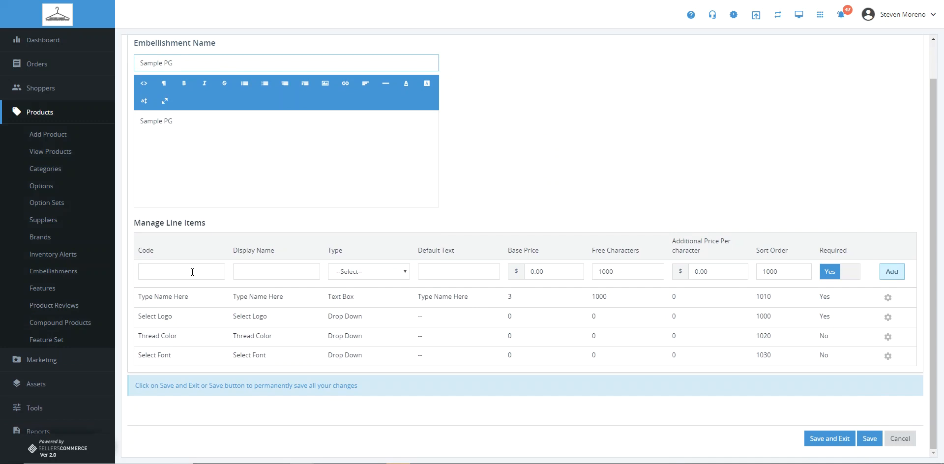
{"action": "left_click", "coordinate": [192, 272]}
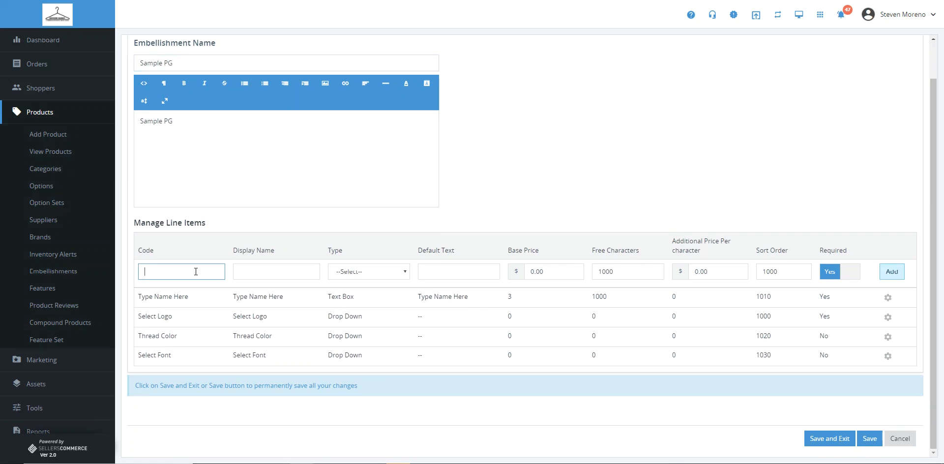
{"action": "type", "text": "ogo Location"}
{"action": "key", "text": "ctrl+shift+Left"}
{"action": "key", "text": "ctrl+shift+Left"}
{"action": "key", "text": "ctrl+c"}
{"action": "left_click", "coordinate": [274, 272]}
{"action": "key", "text": "ctrl+v"}
- Make the Logo Location line item a Drop Down with sort order 1005 and add it to the embellishment
{"action": "left_click", "coordinate": [363, 272]}
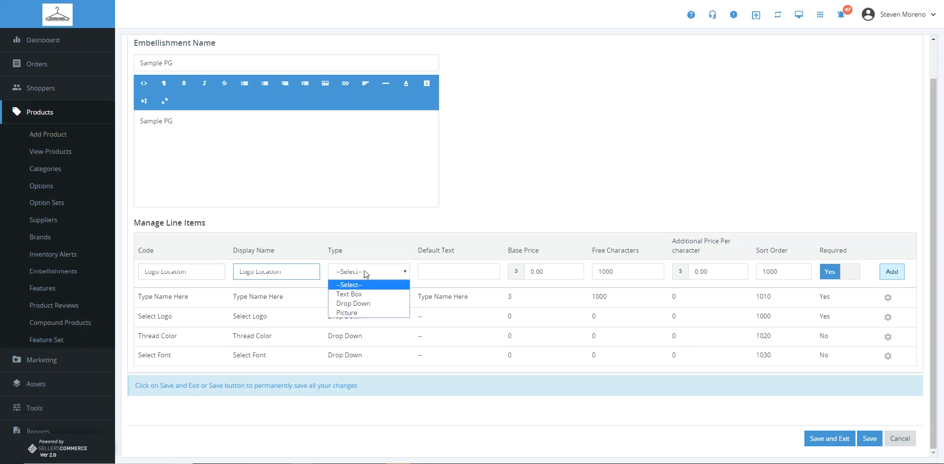
{"action": "left_click", "coordinate": [382, 304]}
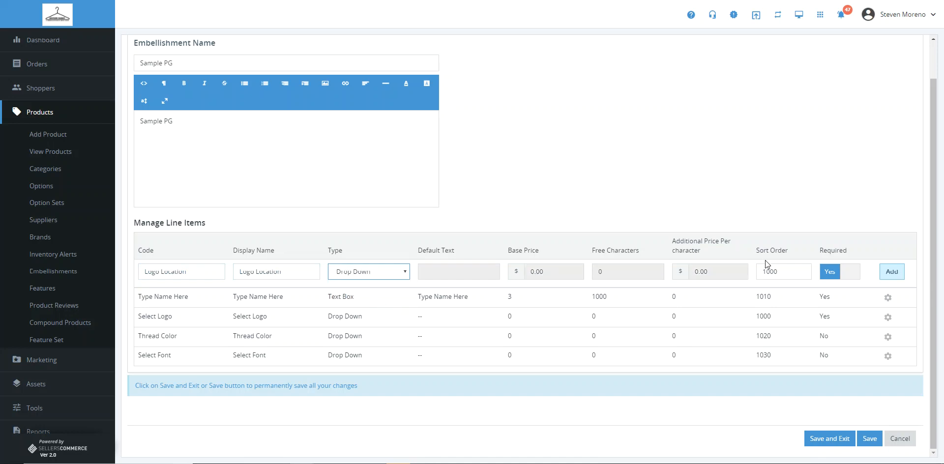
{"action": "left_click", "coordinate": [804, 271]}
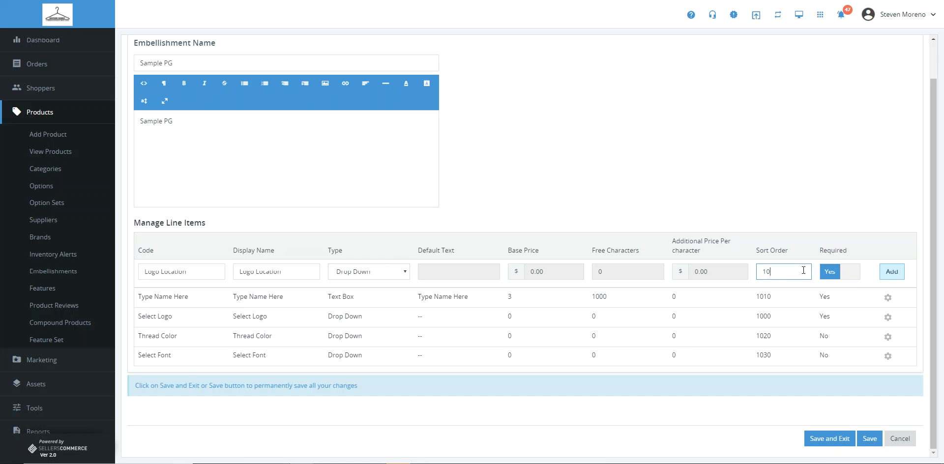
{"action": "type", "text": "5"}
{"action": "left_click", "coordinate": [892, 271]}
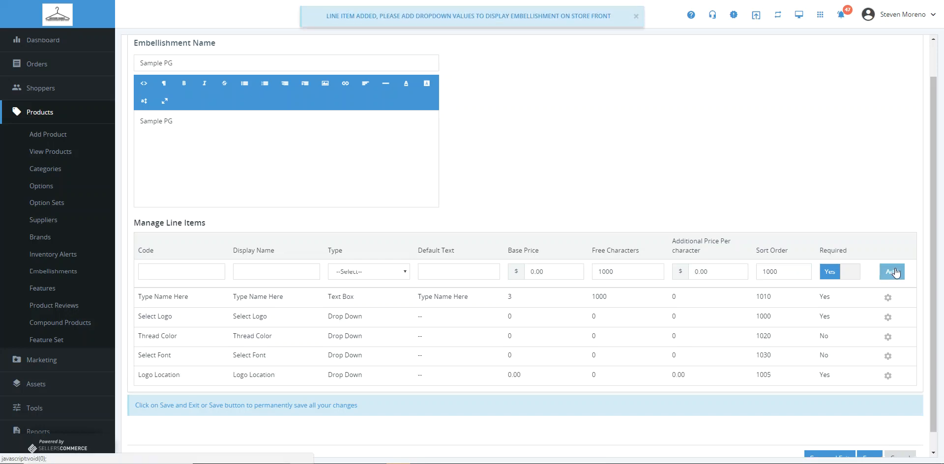
- Enter a first dropdown value for Logo Location with code and display name "Left Chest"
{"action": "left_click", "coordinate": [887, 376]}
{"action": "left_click", "coordinate": [855, 434]}
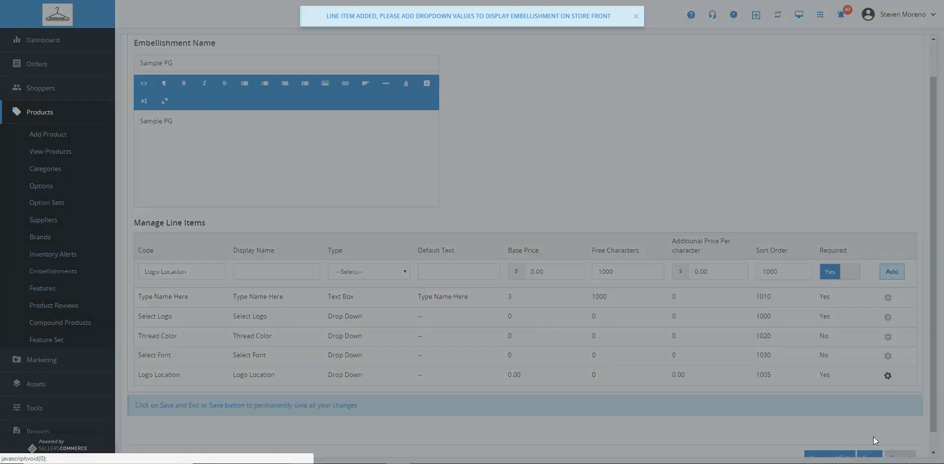
{"action": "left_click", "coordinate": [286, 76]}
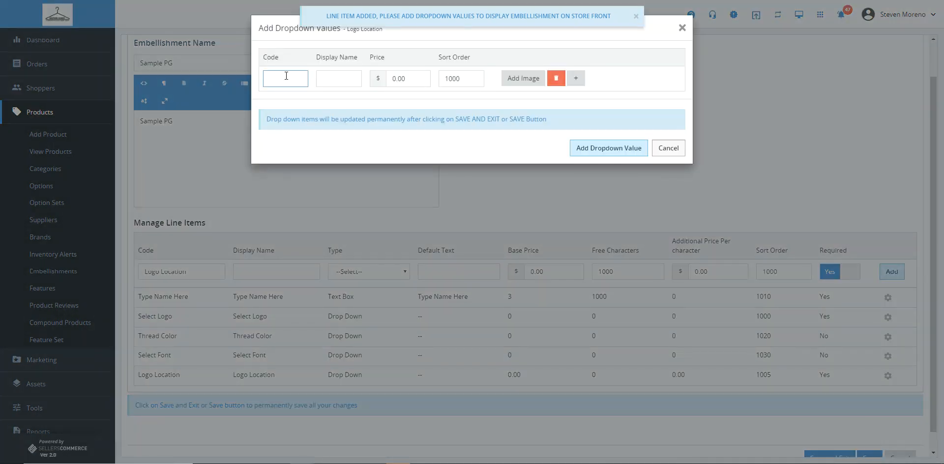
{"action": "type", "text": "Left"}
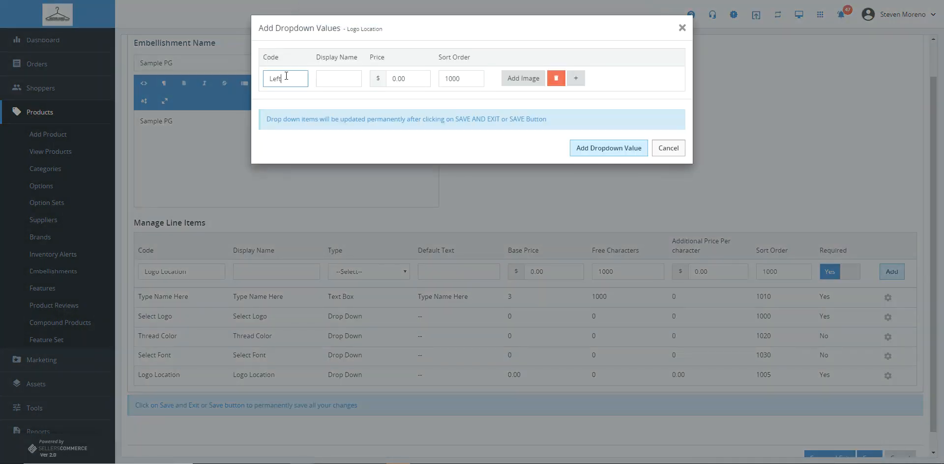
{"action": "type", "text": " Chest"}
{"action": "key", "text": "ctrl+a"}
{"action": "left_click", "coordinate": [341, 76]}
{"action": "key", "text": "ctrl+v"}
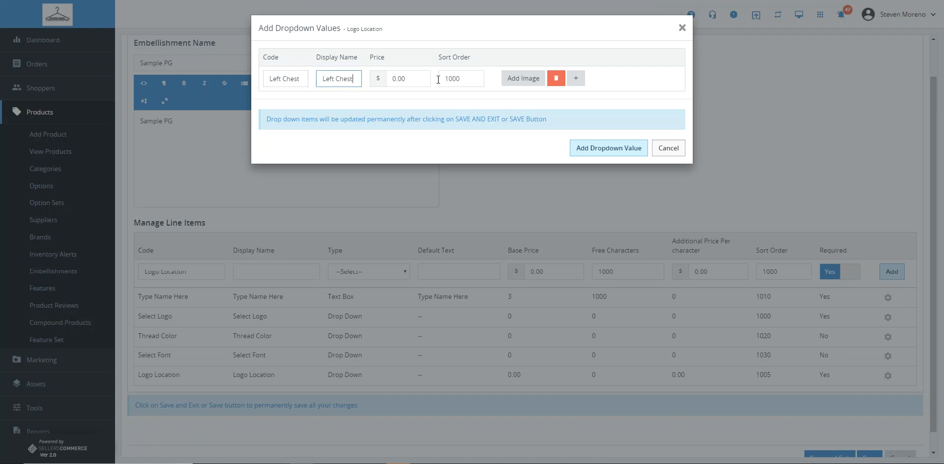
- Add a second Logo Location dropdown value with code and display name "Right Chest"
{"action": "left_click", "coordinate": [573, 80]}
{"action": "left_click", "coordinate": [301, 104]}
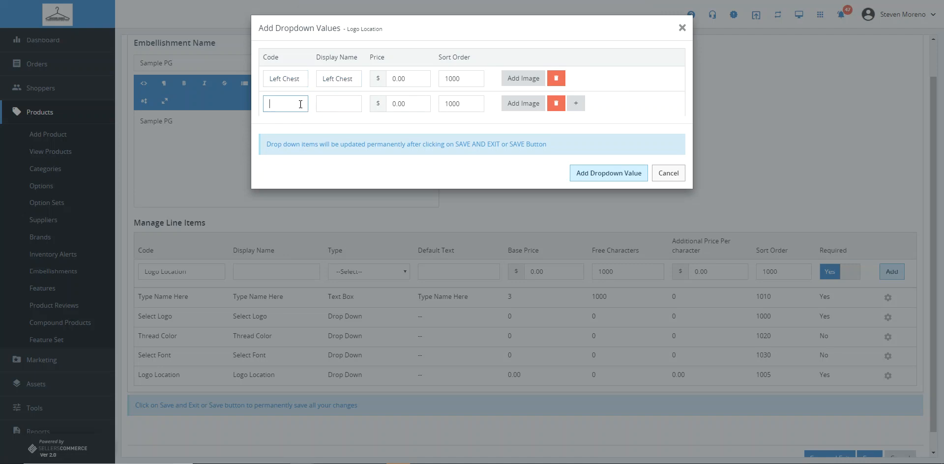
{"action": "type", "text": "Right Chest"}
{"action": "key", "text": "ctrl+shift+Left"}
{"action": "key", "text": "ctrl+shift+Left"}
{"action": "left_click", "coordinate": [332, 105]}
{"action": "key", "text": "ctrl+v"}
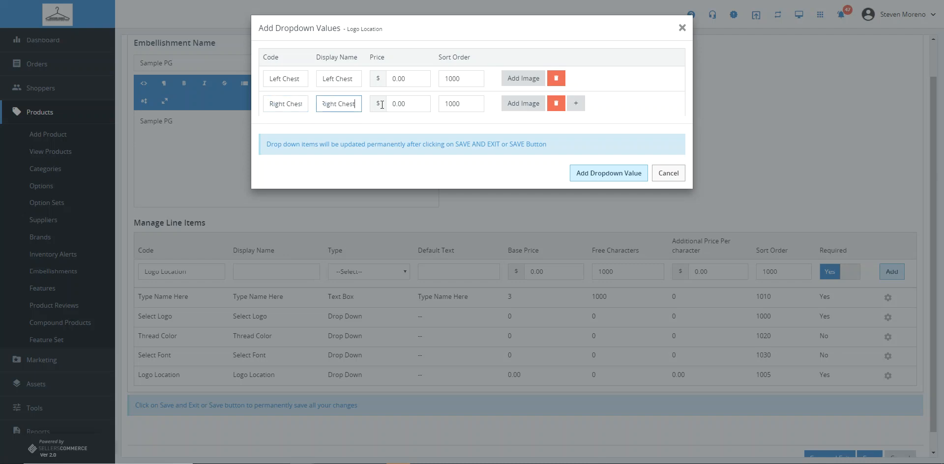
- Add a third Logo Location dropdown value with code and display name "Left Sleeve"
{"action": "left_click", "coordinate": [576, 103]}
{"action": "left_click", "coordinate": [289, 128]}
{"action": "type", "text": "Left Sleeve"}
{"action": "triple_click", "coordinate": [289, 128]}
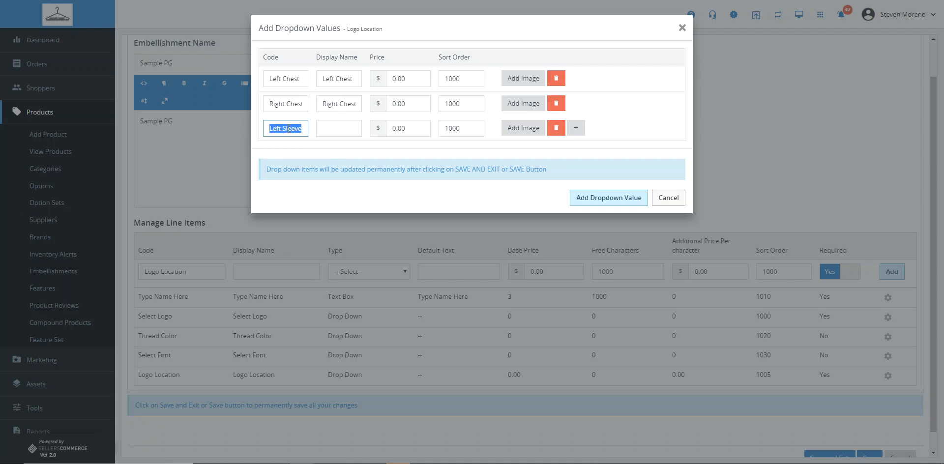
{"action": "left_click", "coordinate": [354, 130]}
{"action": "key", "text": "ctrl+v"}
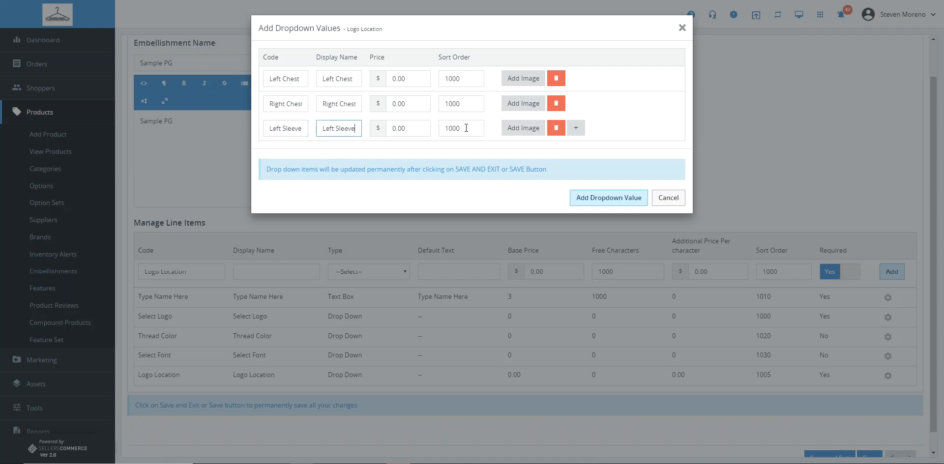
- Add a fourth Logo Location dropdown value with code and display name "Right Sleeve"
{"action": "left_click", "coordinate": [576, 128]}
{"action": "left_click", "coordinate": [288, 150]}
{"action": "type", "text": "Right Sleeve"}
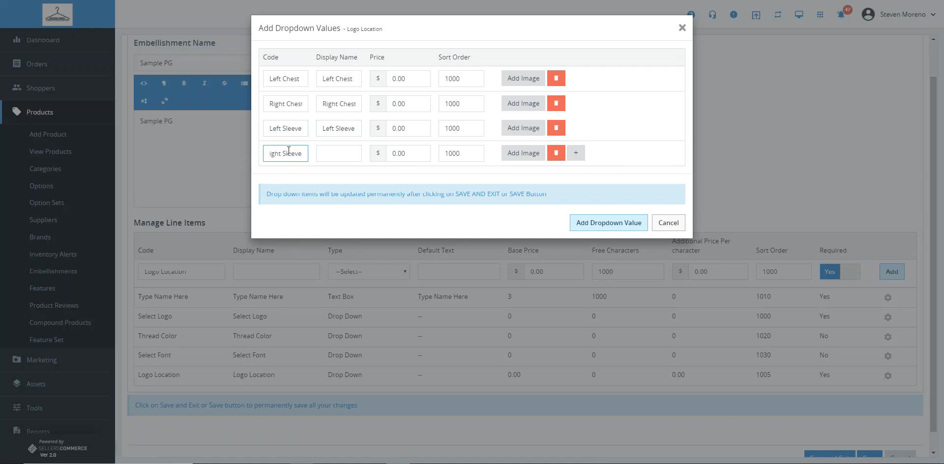
{"action": "triple_click", "coordinate": [289, 151]}
{"action": "key", "text": "ctrl+c"}
{"action": "left_click", "coordinate": [347, 157]}
{"action": "key", "text": "ctrl+v"}
- Add a fifth value with code and display name "Center Back", and apply the location values to the Logo Location dropdown
{"action": "left_click", "coordinate": [576, 154]}
{"action": "left_click", "coordinate": [285, 178]}
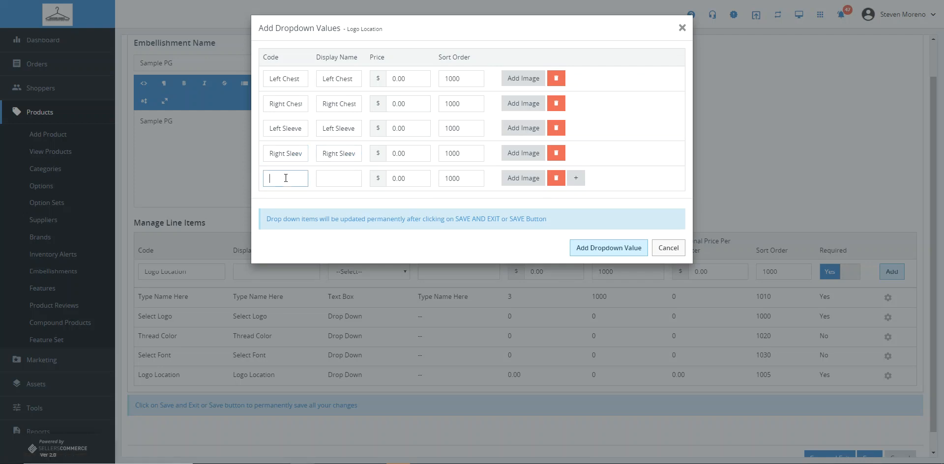
{"action": "type", "text": "Center Back"}
{"action": "key", "text": "ctrl+a"}
{"action": "key", "text": "ctrl+c"}
{"action": "key", "text": "Tab"}
{"action": "key", "text": "ctrl+v"}
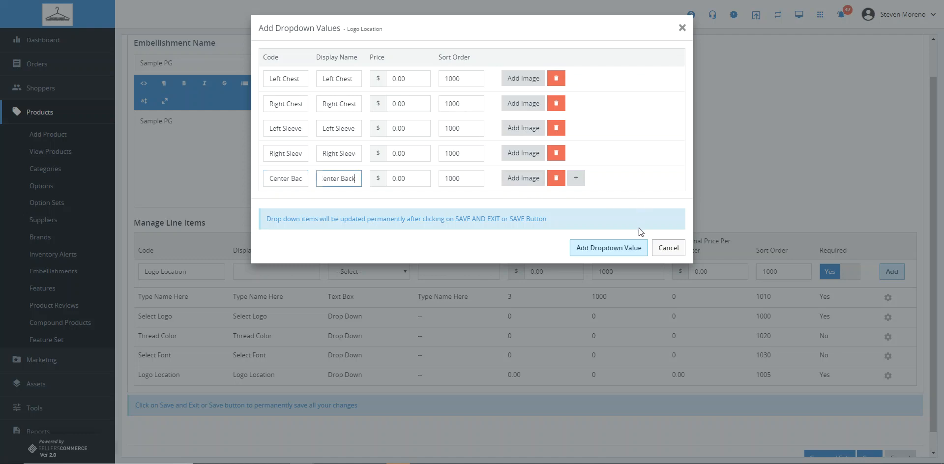
{"action": "left_click", "coordinate": [610, 247]}
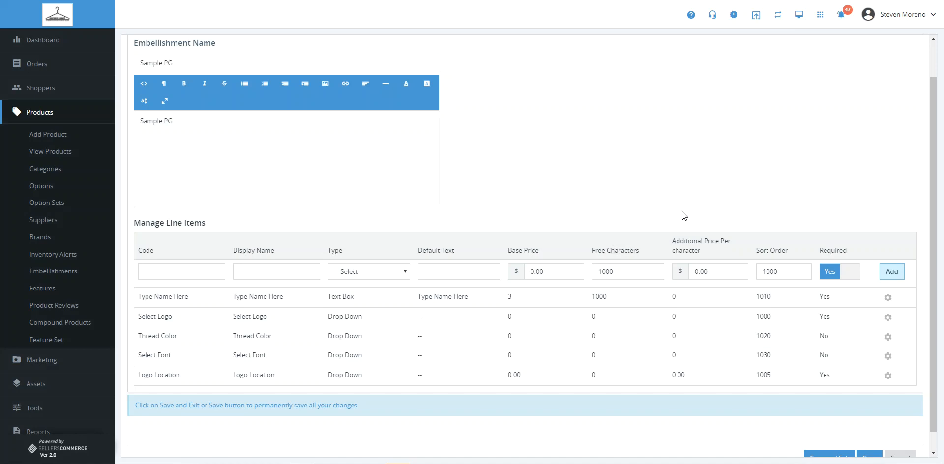
- Save the embellishment and open product assignment for Sample PG from the embellishments list
{"action": "scroll", "coordinate": [754, 230], "scroll_direction": "down", "scroll_amount": 1}
{"action": "left_click", "coordinate": [869, 442]}
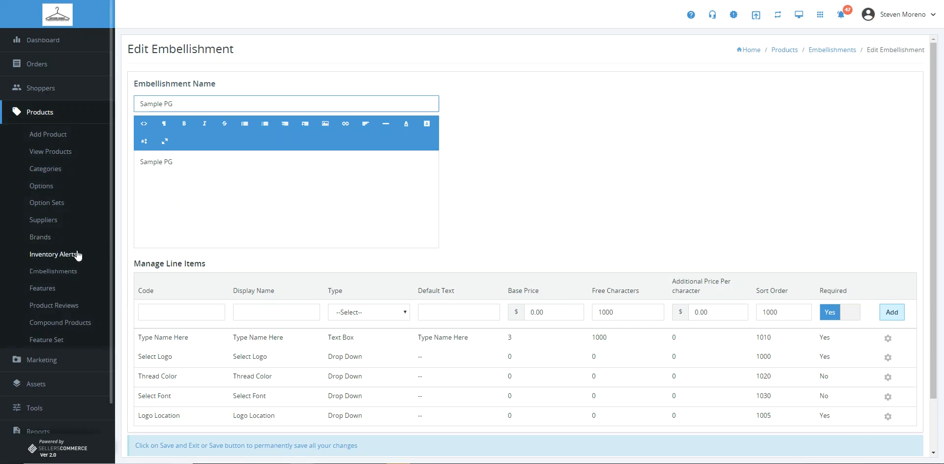
{"action": "left_click", "coordinate": [48, 273]}
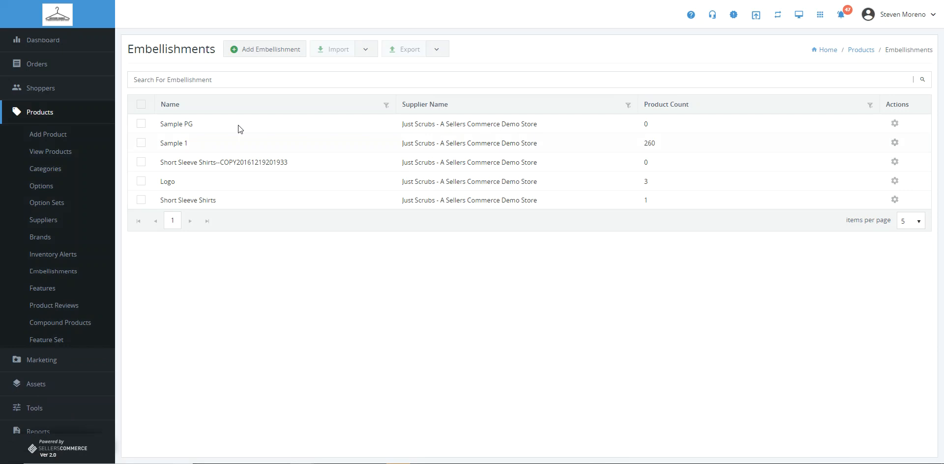
{"action": "left_click_drag", "start_coordinate": [199, 122], "coordinate": [159, 126]}
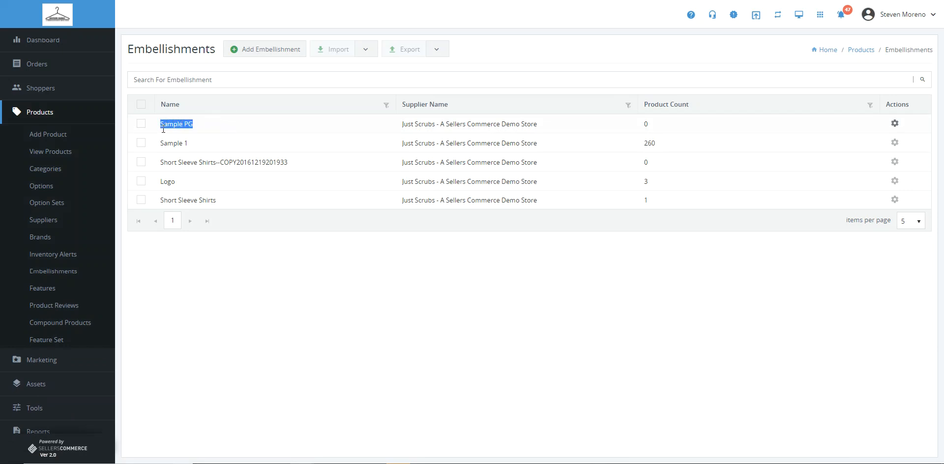
{"action": "left_click", "coordinate": [895, 123]}
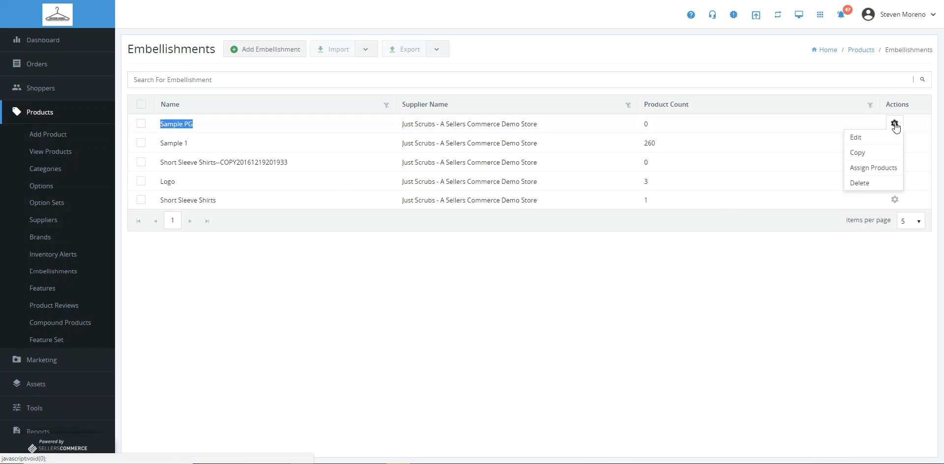
{"action": "left_click", "coordinate": [888, 170]}
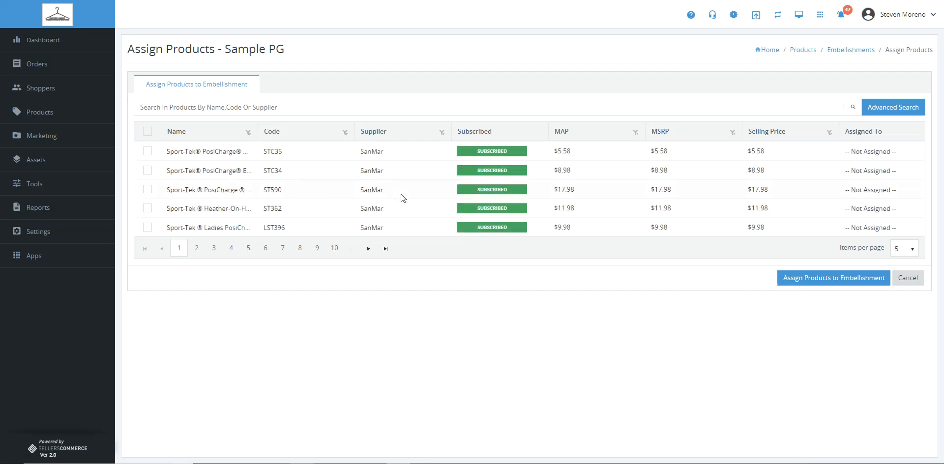
- Assign the Sport-Tek product with code STC35 to the Sample PG embellishment, agreeing to unassign it from any other embellishment
{"action": "left_click", "coordinate": [148, 151]}
{"action": "left_click", "coordinate": [816, 283]}
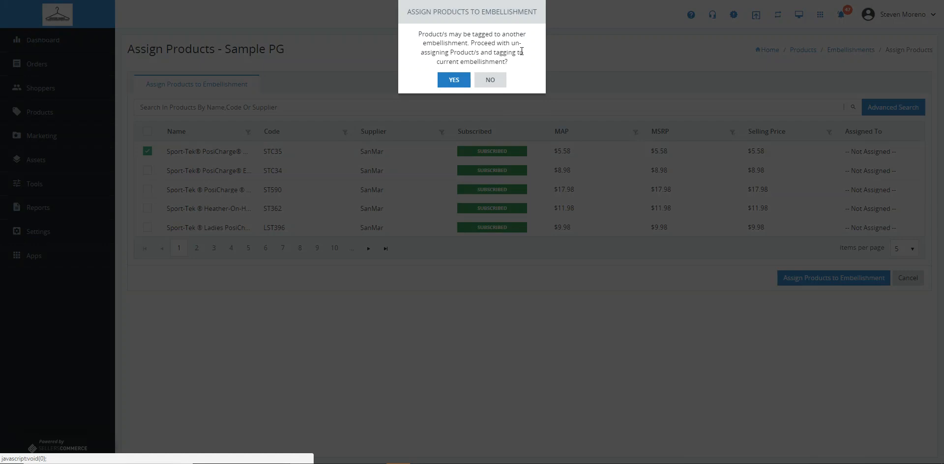
{"action": "left_click", "coordinate": [452, 81]}
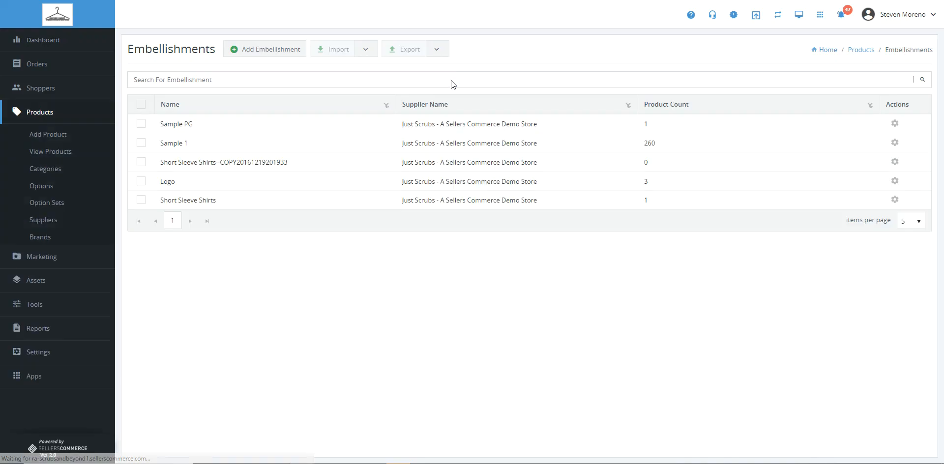
- Reopen product assignment for Sample PG and copy the code of its assigned product
{"action": "left_click", "coordinate": [895, 127]}
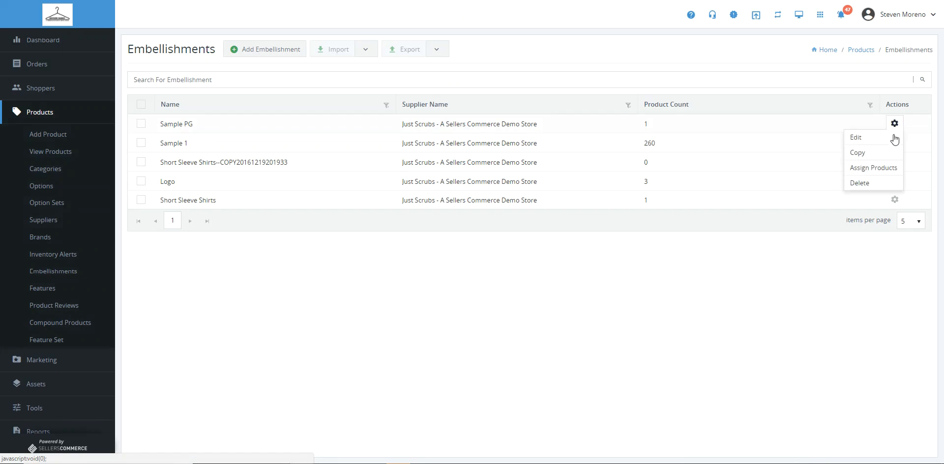
{"action": "left_click", "coordinate": [884, 170]}
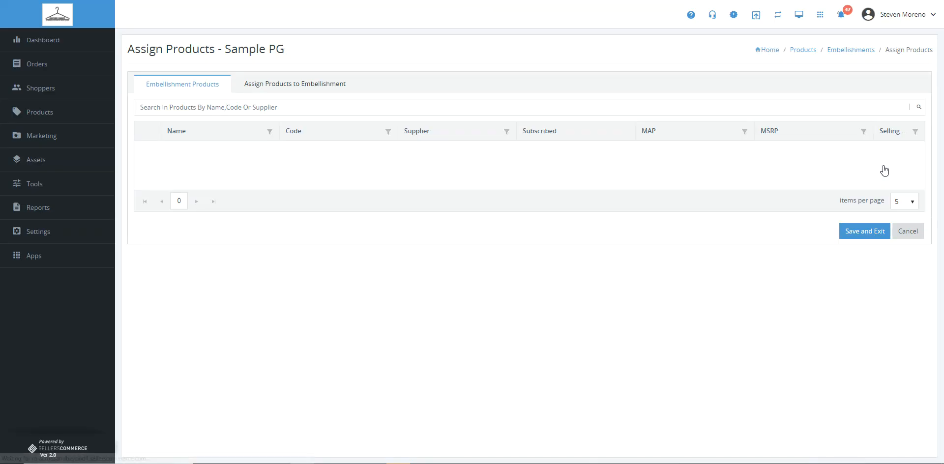
{"action": "left_click_drag", "start_coordinate": [285, 148], "coordinate": [282, 149]}
{"action": "key", "text": "ctrl+c"}
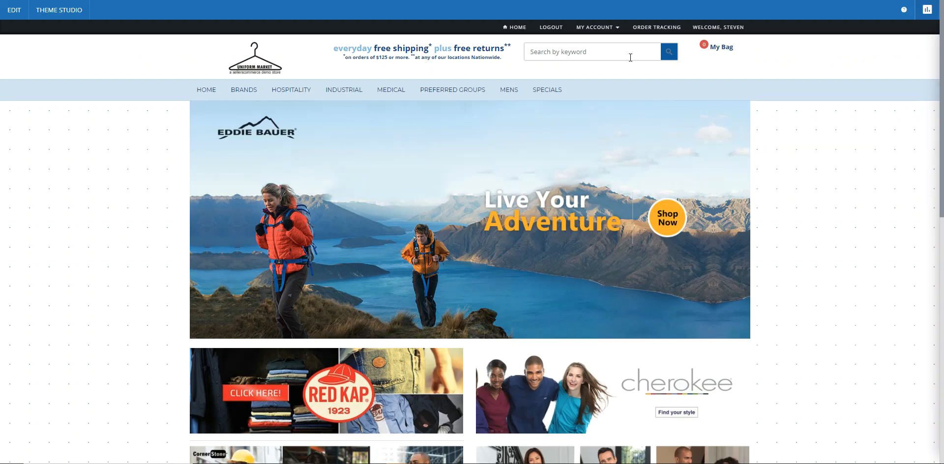
- Switch to the storefront, search for STC35 and open the Sport-Tek PosiCharge Competitor Cotton Touch Slouch Beanie
{"action": "left_click", "coordinate": [601, 57]}
{"action": "key", "text": "ctrl+v"}
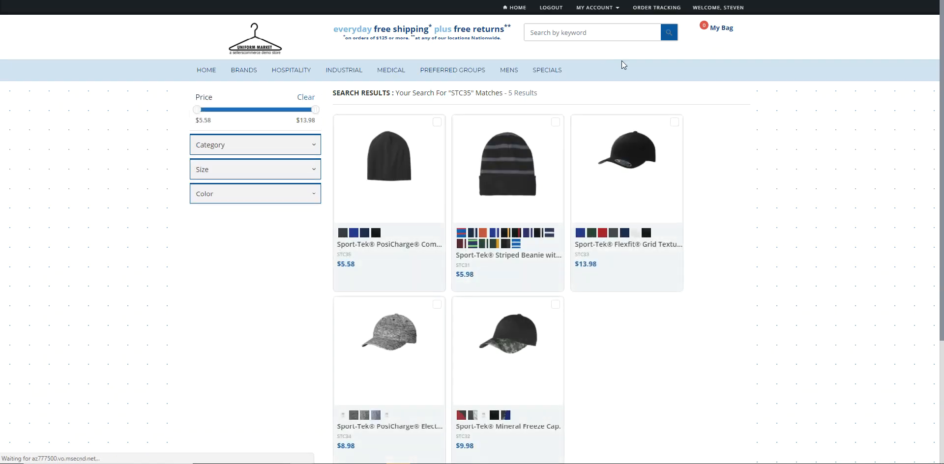
{"action": "left_click", "coordinate": [388, 172]}
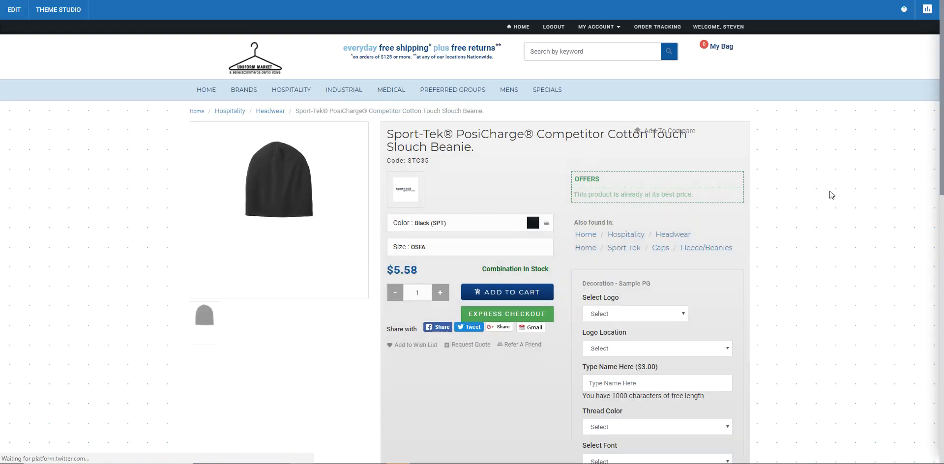
- Choose "Logo 1 (Logo 1)" as the logo in the beanie's Sample PG decoration options
{"action": "scroll", "coordinate": [831, 196], "scroll_direction": "down", "scroll_amount": 1}
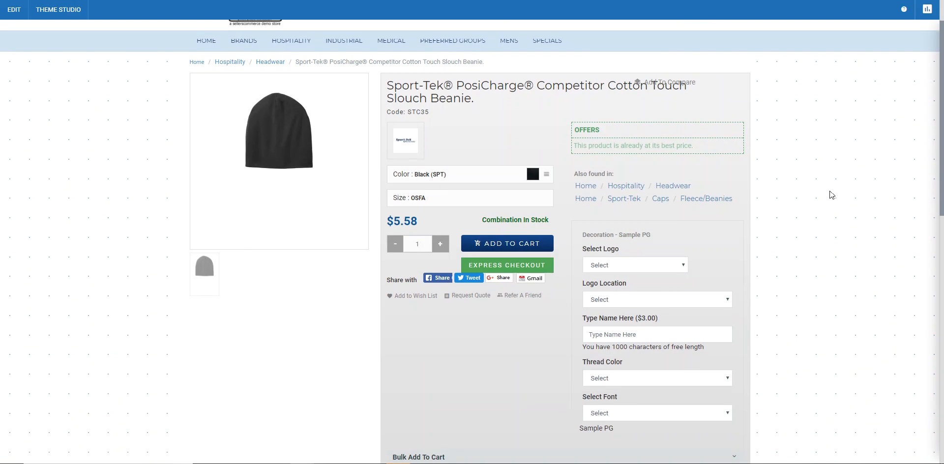
{"action": "scroll", "coordinate": [831, 195], "scroll_direction": "down", "scroll_amount": 1}
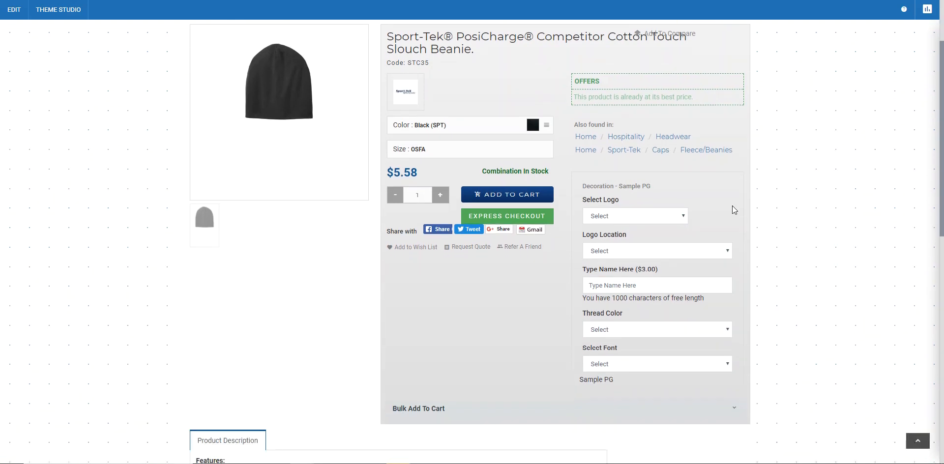
{"action": "left_click", "coordinate": [683, 219]}
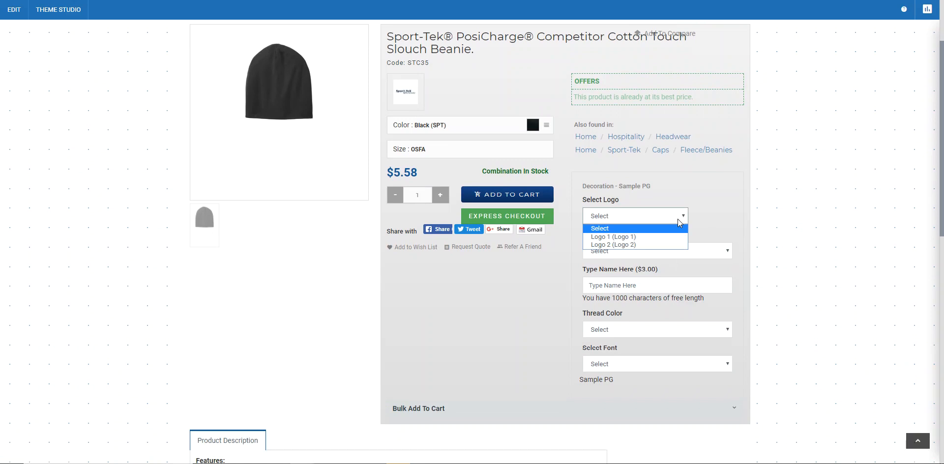
{"action": "left_click", "coordinate": [679, 237]}
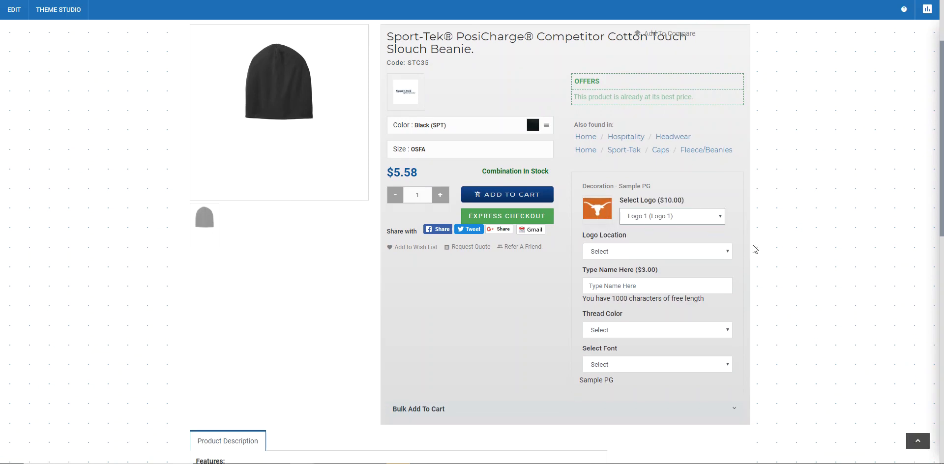
- Set the beanie's logo location to Left Chest, thread color to Green and font to Helvetica, leaving the name field empty
{"action": "left_click", "coordinate": [730, 256]}
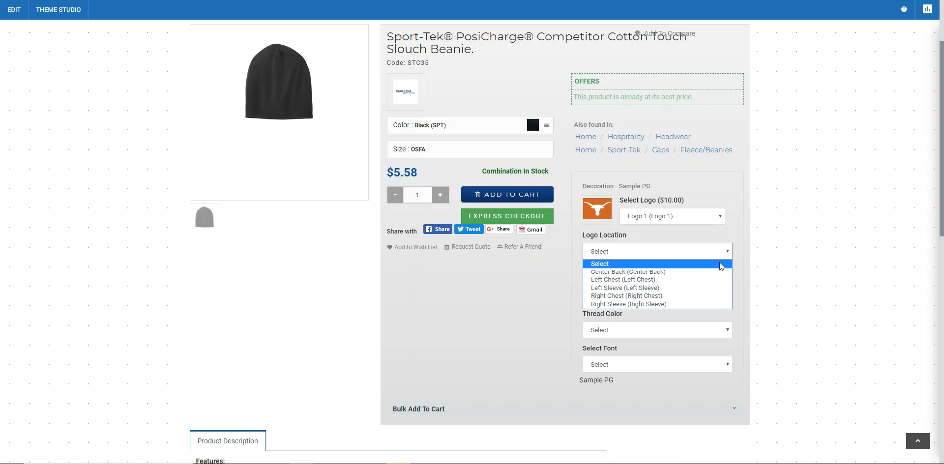
{"action": "left_click", "coordinate": [720, 279]}
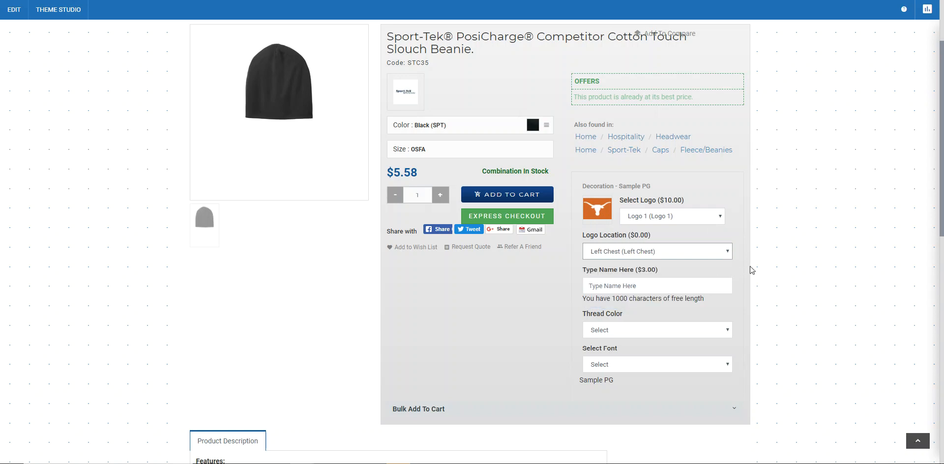
{"action": "left_click", "coordinate": [669, 283]}
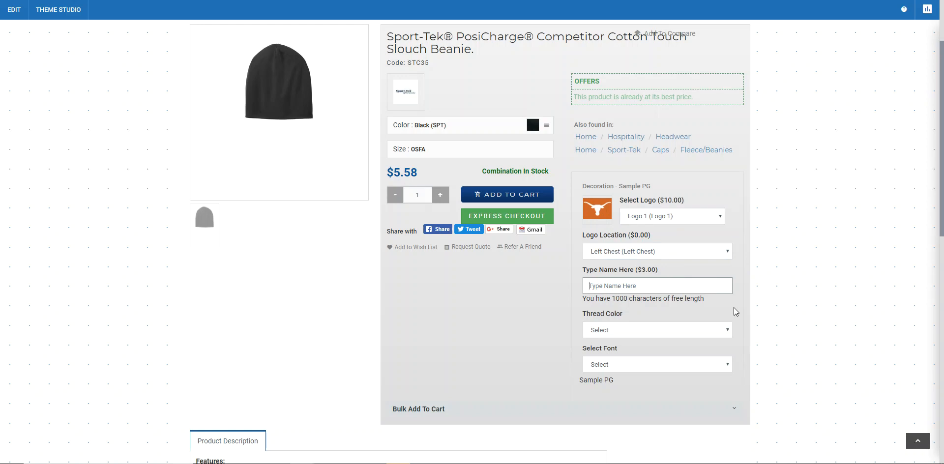
{"action": "left_click", "coordinate": [727, 339]}
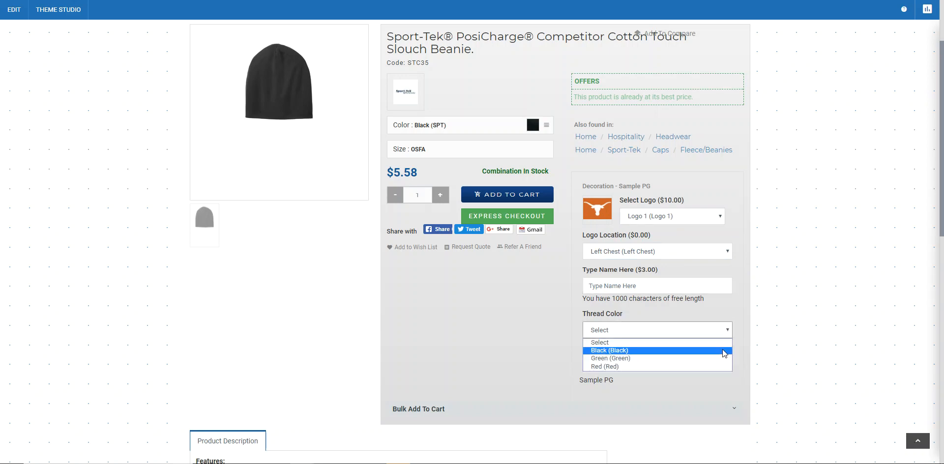
{"action": "left_click", "coordinate": [722, 363]}
{"action": "left_click", "coordinate": [727, 364]}
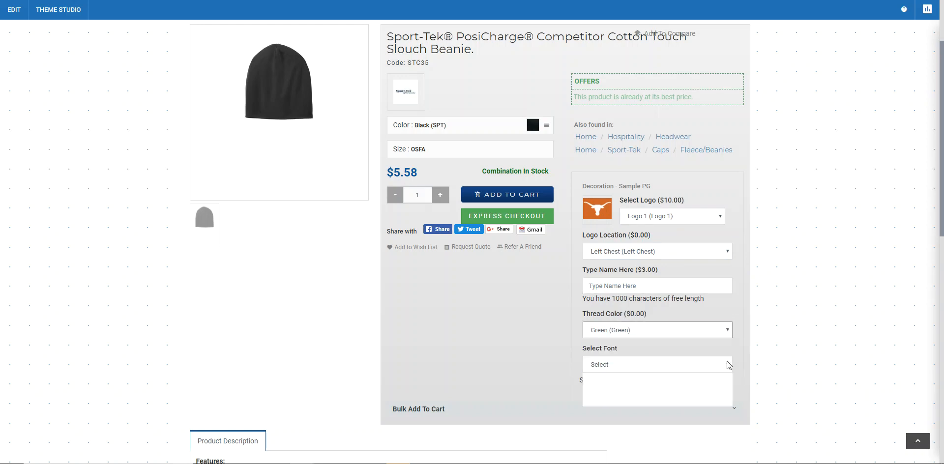
{"action": "left_click", "coordinate": [713, 393]}
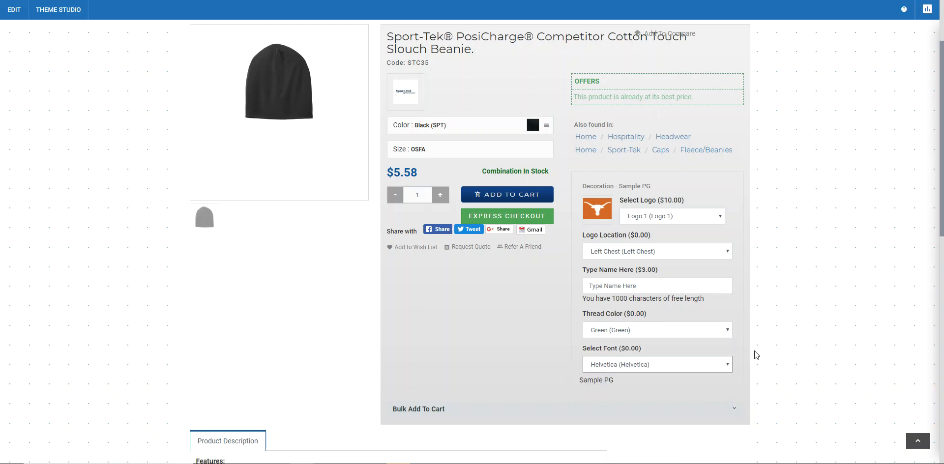
- Try to add the beanie to the cart without a name and check how the missing required field is flagged
{"action": "left_click", "coordinate": [509, 195]}
{"action": "left_click_drag", "start_coordinate": [338, 15], "coordinate": [566, 24]}
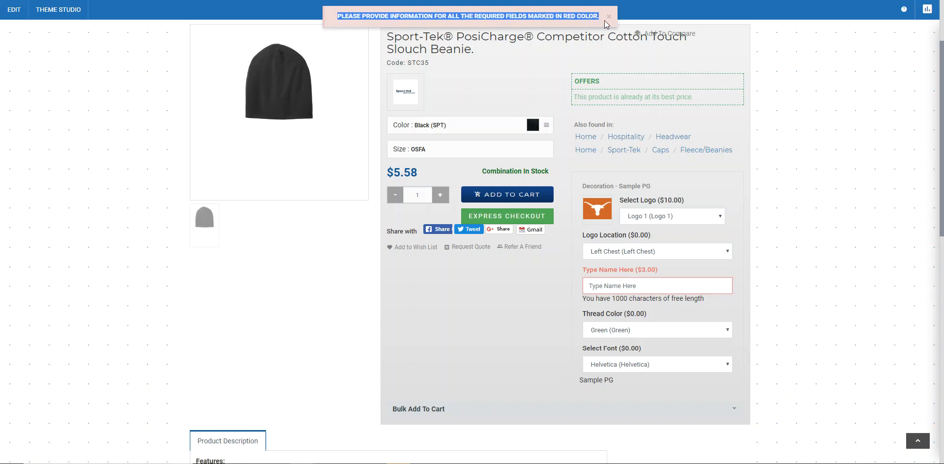
{"action": "left_click_drag", "start_coordinate": [659, 269], "coordinate": [581, 266]}
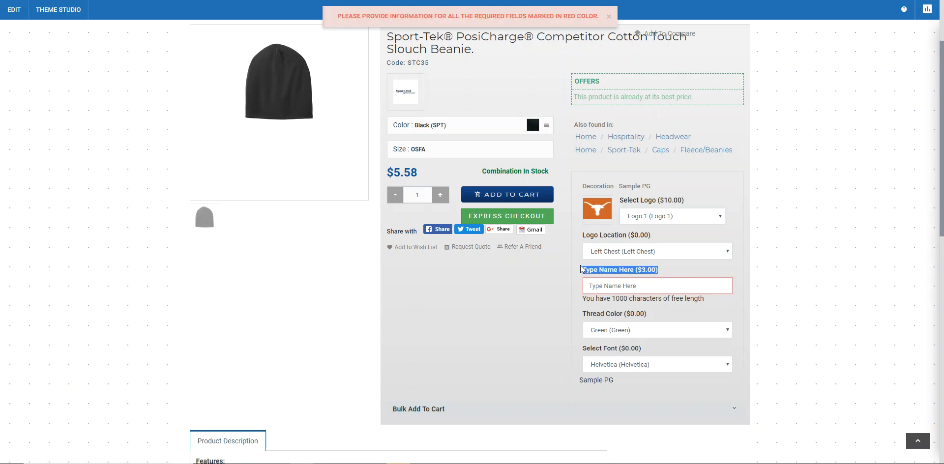
{"action": "left_click", "coordinate": [763, 262]}
- Fill in the decoration's name field with a person's name and add the beanie to the cart
{"action": "left_click", "coordinate": [674, 284]}
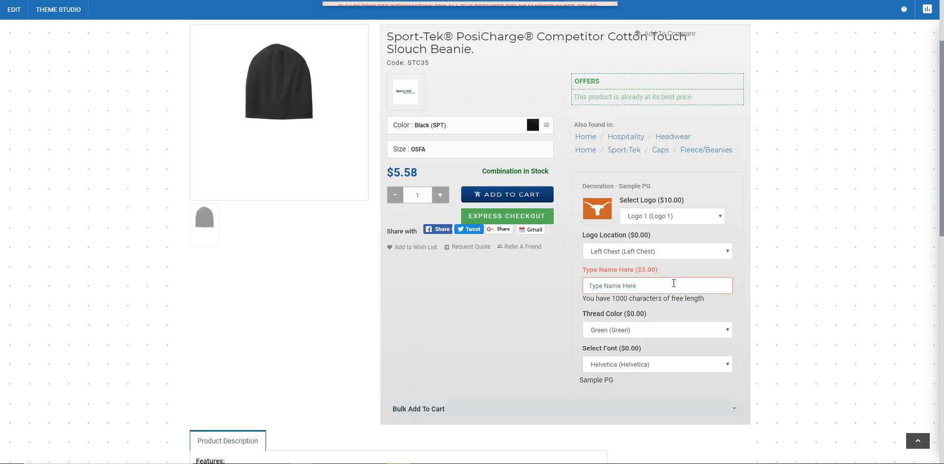
{"action": "type", "text": "Mr. Rogers"}
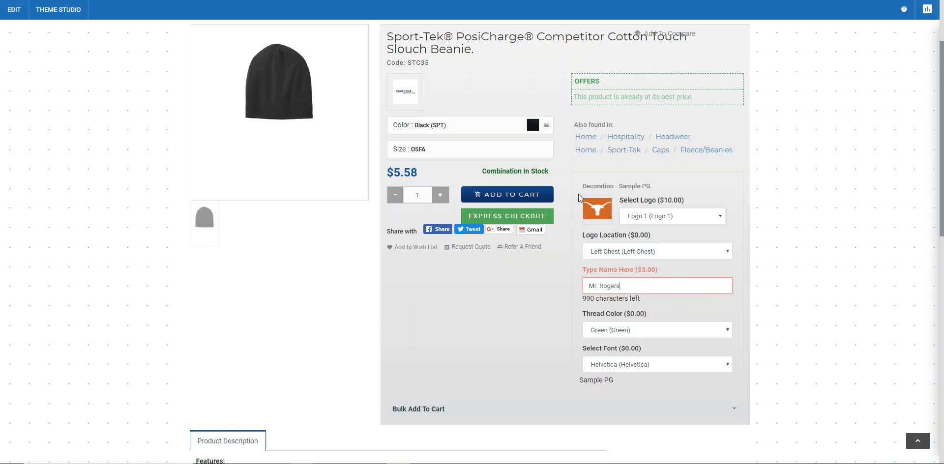
{"action": "left_click", "coordinate": [507, 197]}
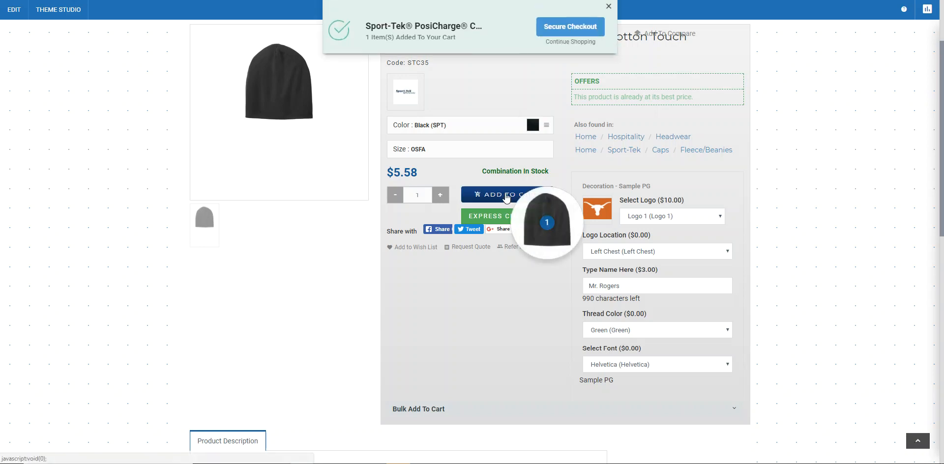
- Proceed to secure checkout and expand the cart details, including the options of the Sample PG decoration
{"action": "left_click", "coordinate": [563, 30]}
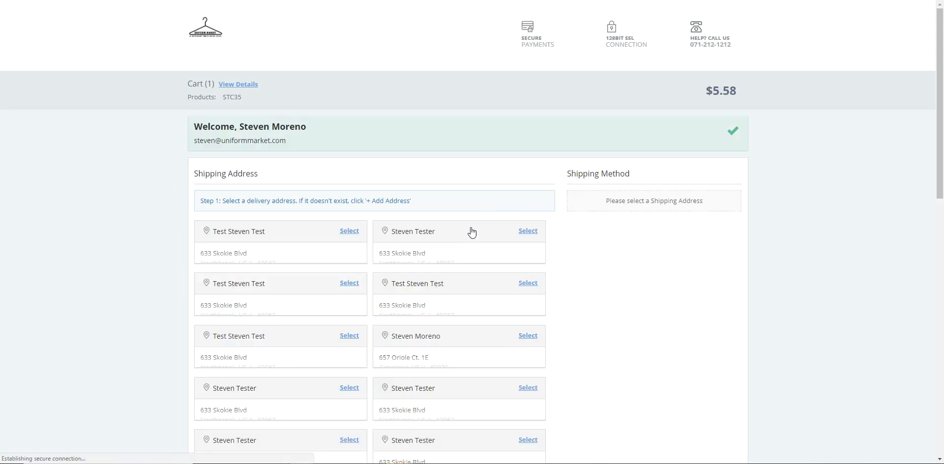
{"action": "scroll", "coordinate": [252, 67], "scroll_direction": "up", "scroll_amount": 20}
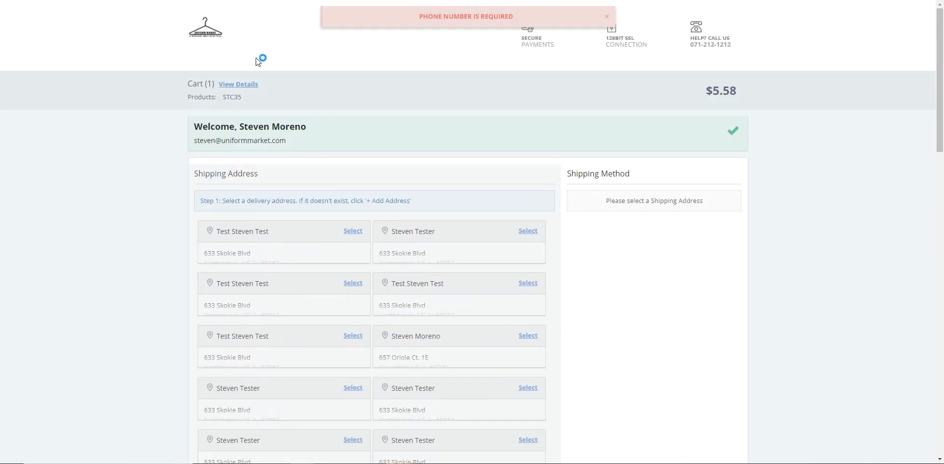
{"action": "left_click", "coordinate": [244, 85]}
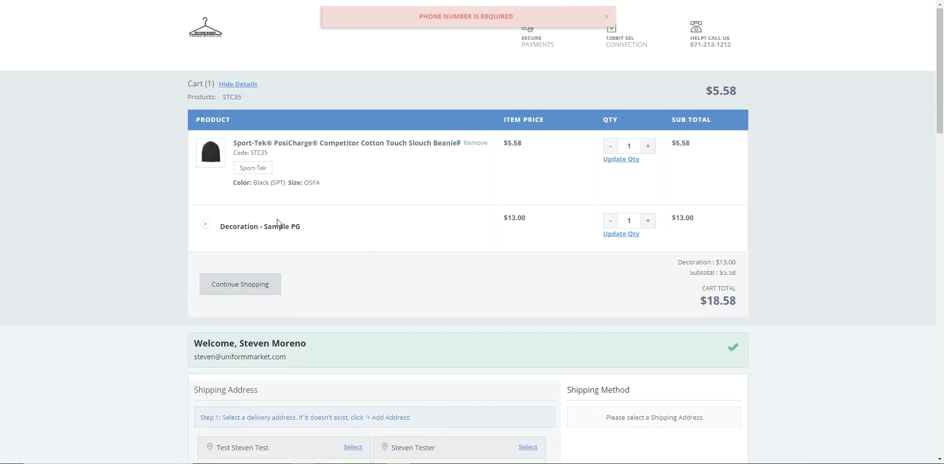
{"action": "left_click", "coordinate": [205, 224]}
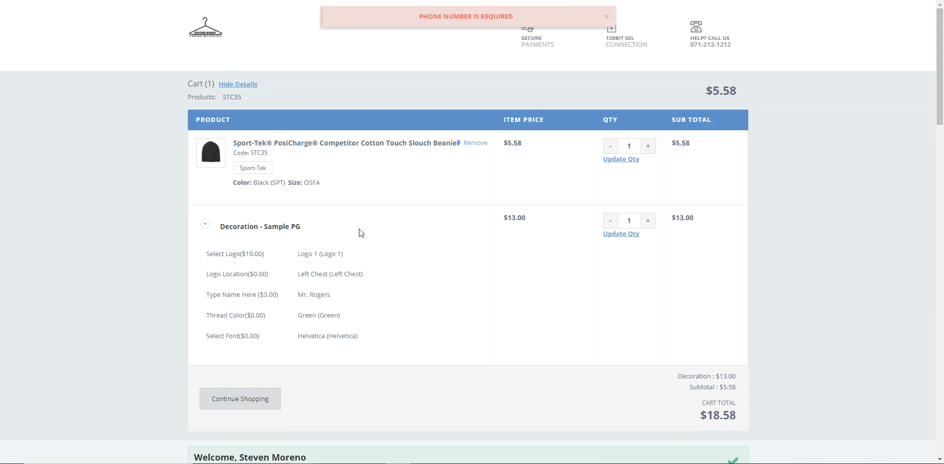
- Review the chosen Sample PG options, the decoration price and the cart total in the checkout details
{"action": "left_click_drag", "start_coordinate": [304, 253], "coordinate": [260, 315]}
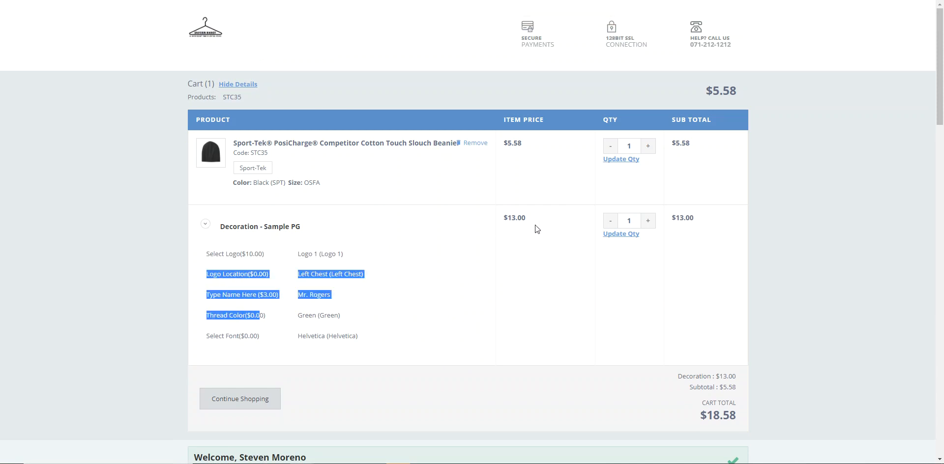
{"action": "left_click_drag", "start_coordinate": [541, 220], "coordinate": [503, 219]}
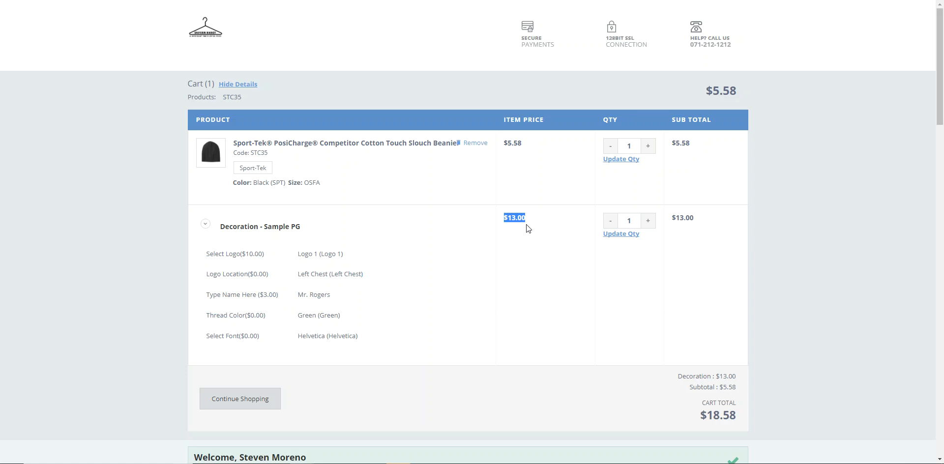
{"action": "scroll", "coordinate": [574, 261], "scroll_direction": "down", "scroll_amount": 2}
{"action": "left_click_drag", "start_coordinate": [677, 279], "coordinate": [742, 312]}
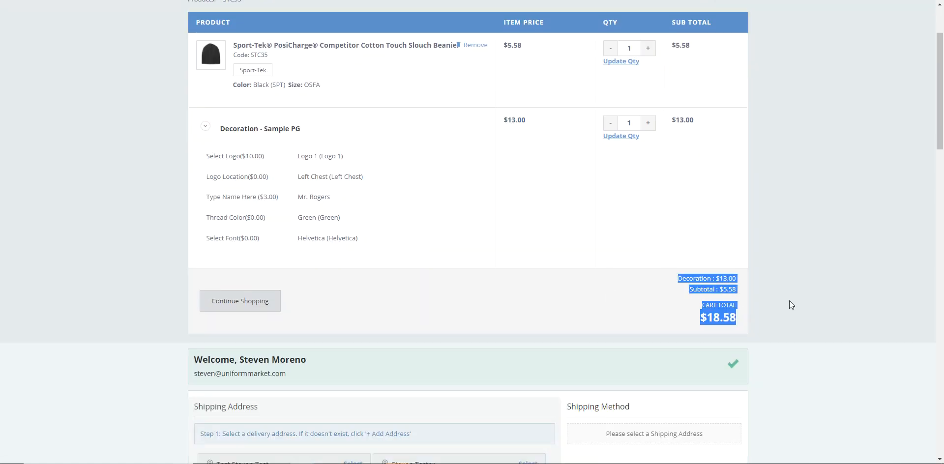
{"action": "left_click", "coordinate": [808, 298]}
{"action": "scroll", "coordinate": [810, 295], "scroll_direction": "up", "scroll_amount": 2}
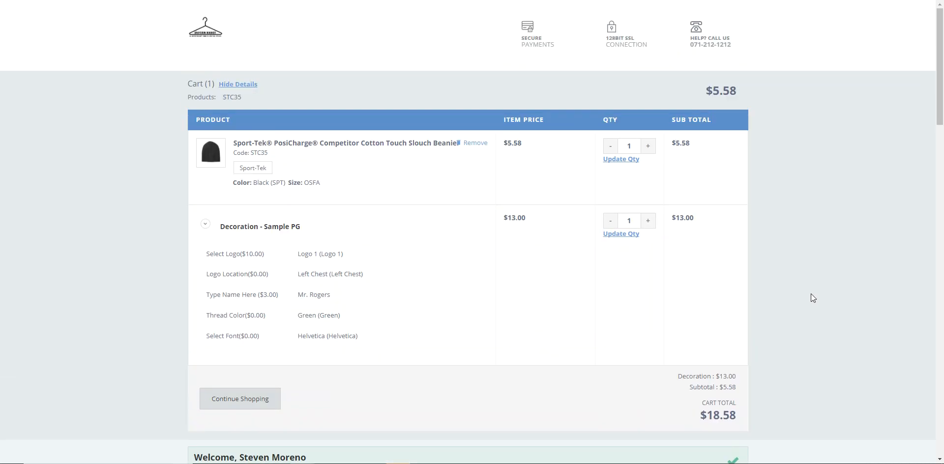